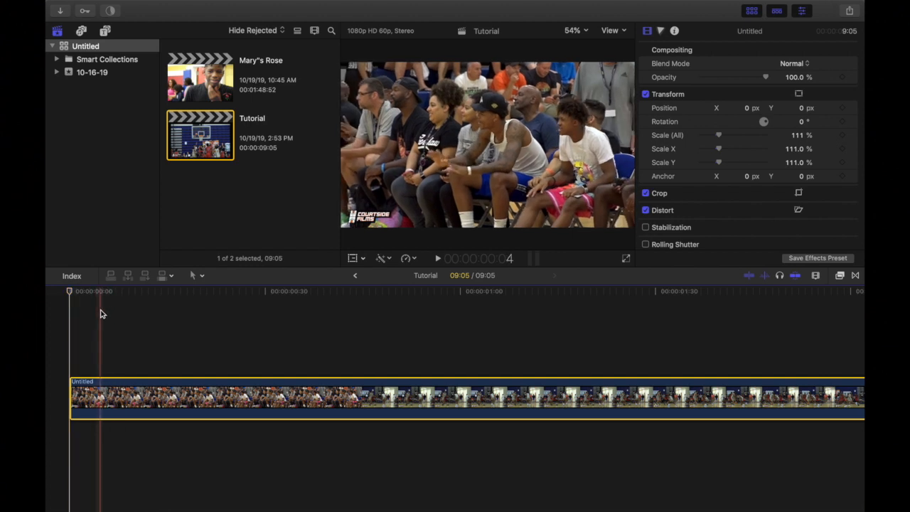
Split the clip at 5:23, on the first frame of the shot showing the player holding the ball
{"action": "key", "text": "super+minus"}
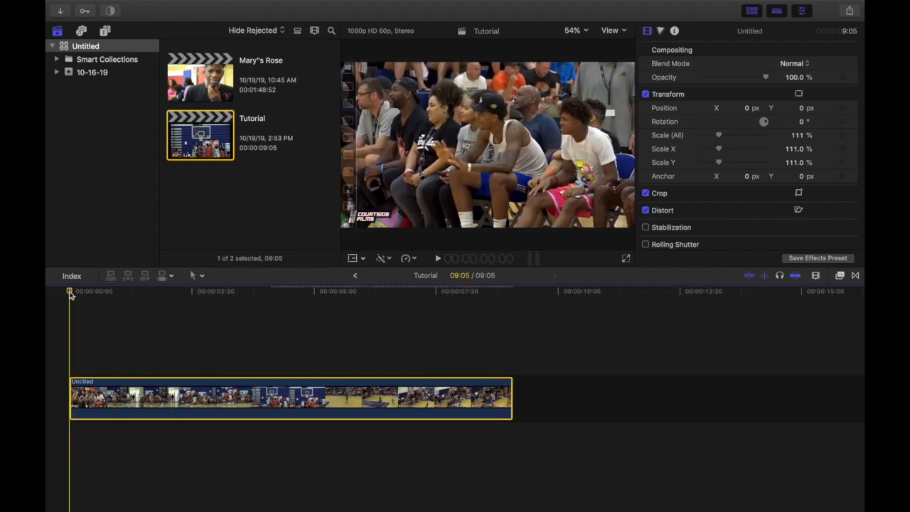
{"action": "left_click_drag", "start_coordinate": [70, 295], "coordinate": [347, 352]}
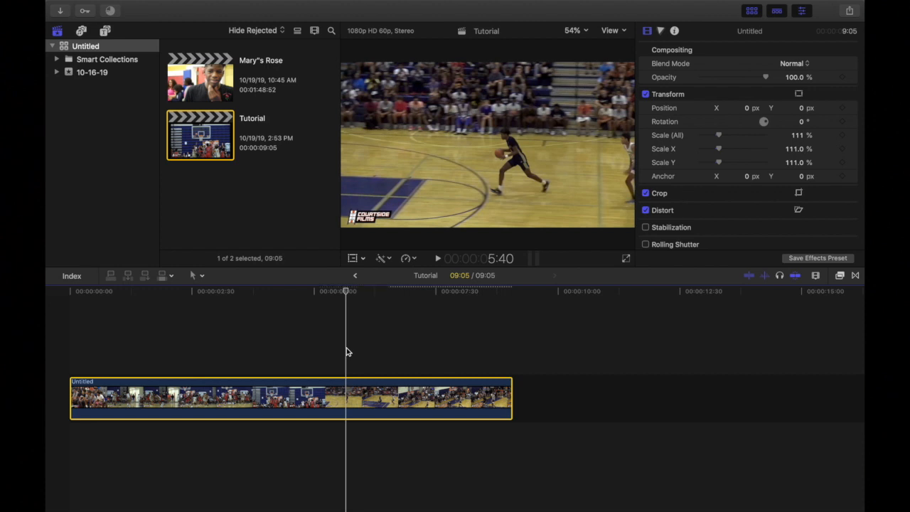
{"action": "key", "text": "Left"}
{"action": "key", "text": "Left"}
{"action": "key", "text": "Left"}
{"action": "key", "text": "Left"}
{"action": "key", "text": "Left"}
{"action": "key", "text": "Left"}
{"action": "key", "text": "Left"}
{"action": "key", "text": "Left"}
{"action": "key", "text": "Left"}
{"action": "key", "text": "Left"}
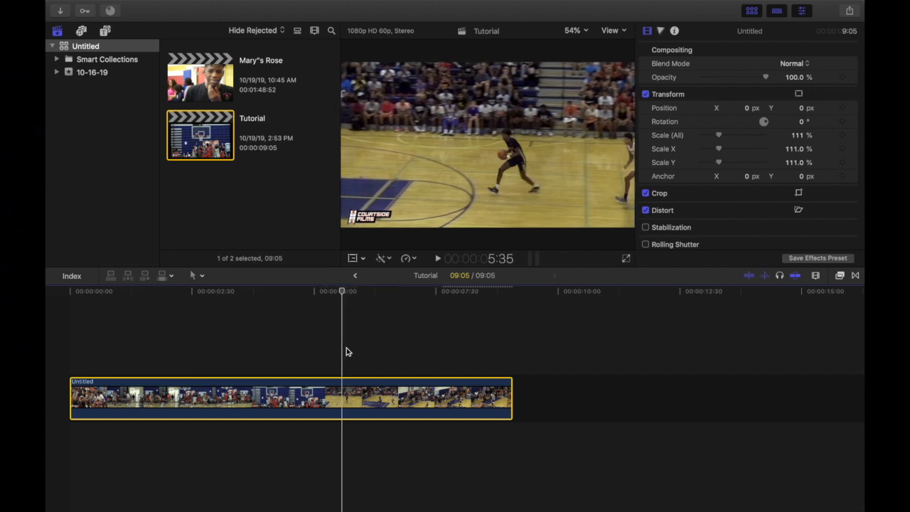
{"action": "key", "text": "Left"}
{"action": "key", "text": "Left"}
{"action": "key", "text": "Left"}
{"action": "key", "text": "Left"}
{"action": "key", "text": "Left"}
{"action": "key", "text": "Left"}
{"action": "key", "text": "Left"}
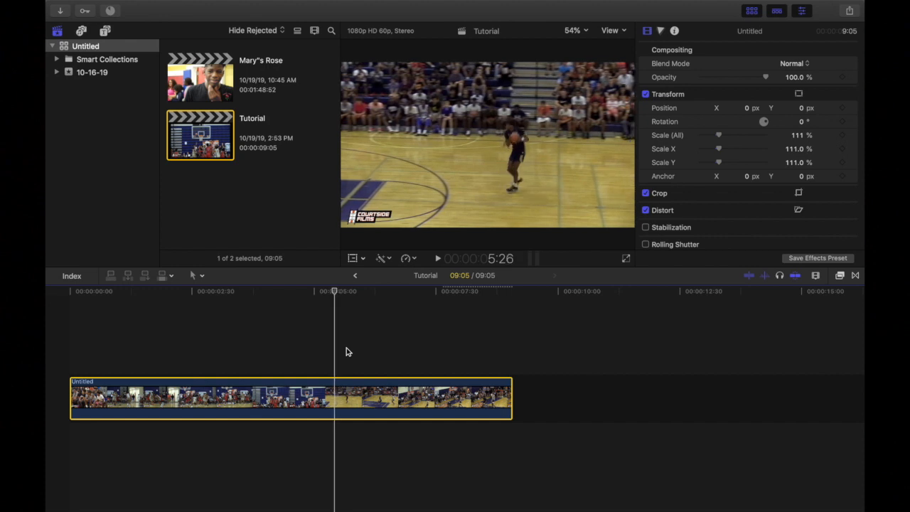
{"action": "key", "text": "Left"}
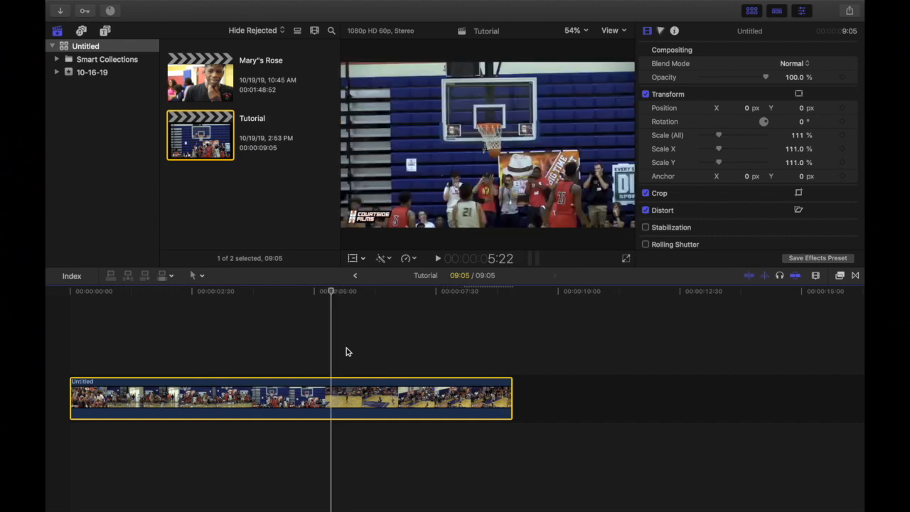
{"action": "key", "text": "Right"}
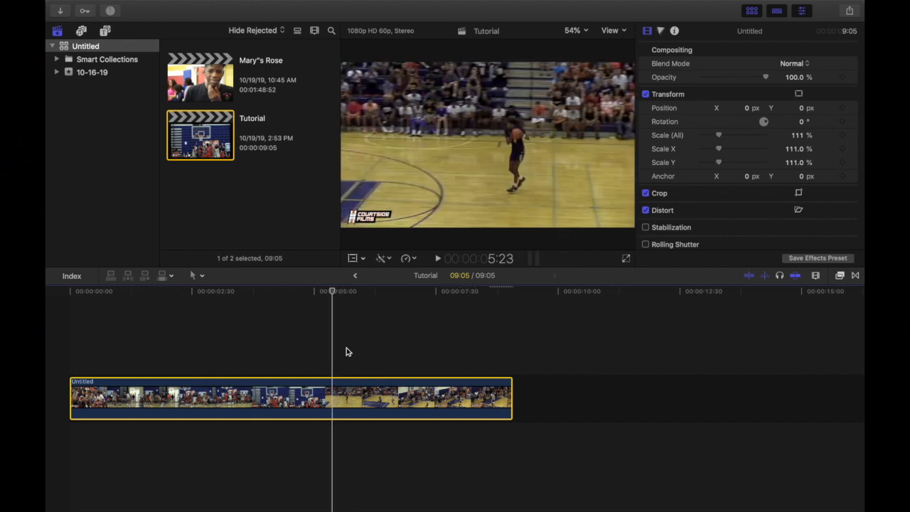
{"action": "key", "text": "super+b"}
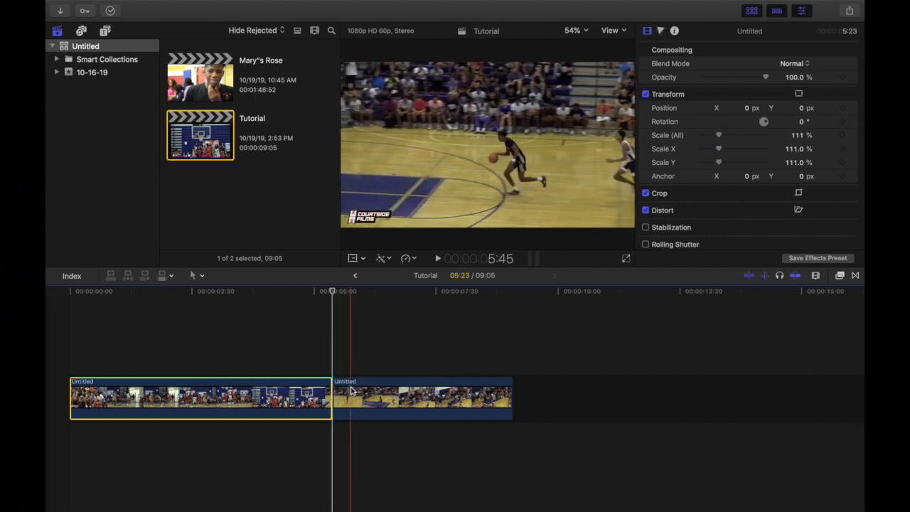
Add a freeze frame at the cut at 5:23, using the first frame of the second clip
{"action": "mouse_move", "coordinate": [351, 391]}
{"action": "left_mouse_down"}
{"action": "mouse_move", "coordinate": [409, 389]}
{"action": "mouse_move", "coordinate": [380, 390]}
{"action": "mouse_move", "coordinate": [373, 342]}
{"action": "mouse_move", "coordinate": [373, 379]}
{"action": "mouse_move", "coordinate": [356, 387]}
{"action": "left_mouse_up"}
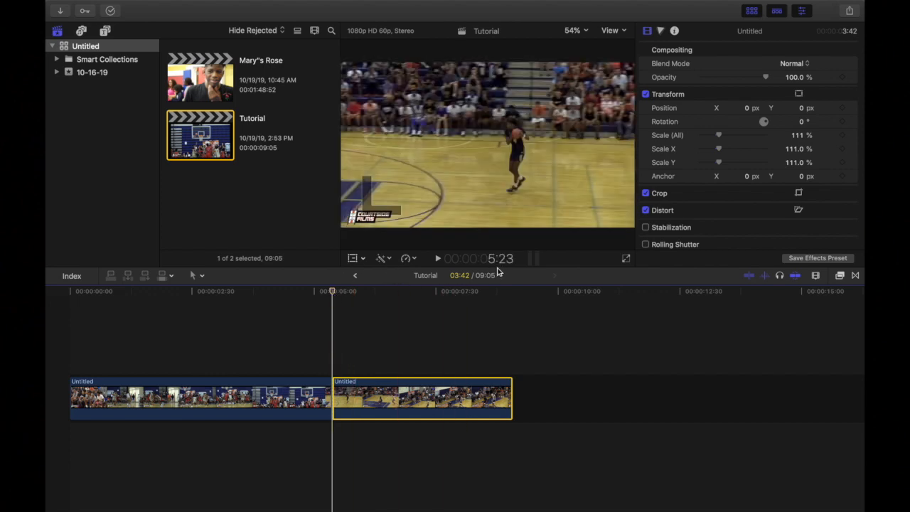
{"action": "left_click", "coordinate": [352, 338]}
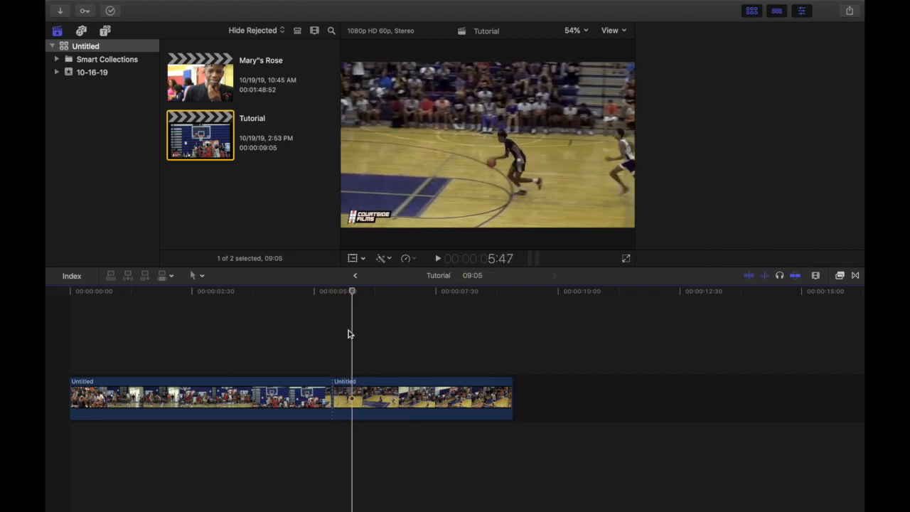
{"action": "left_click_drag", "start_coordinate": [353, 293], "coordinate": [339, 293]}
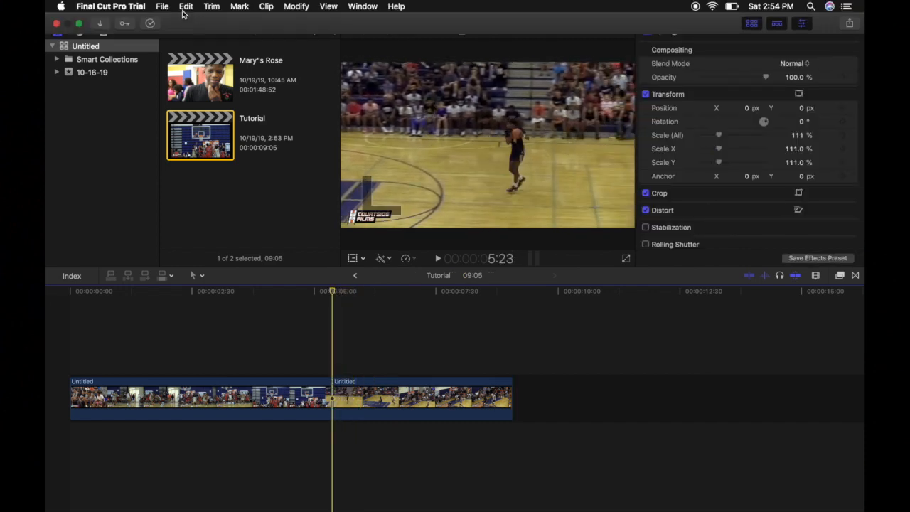
{"action": "left_click", "coordinate": [185, 6]}
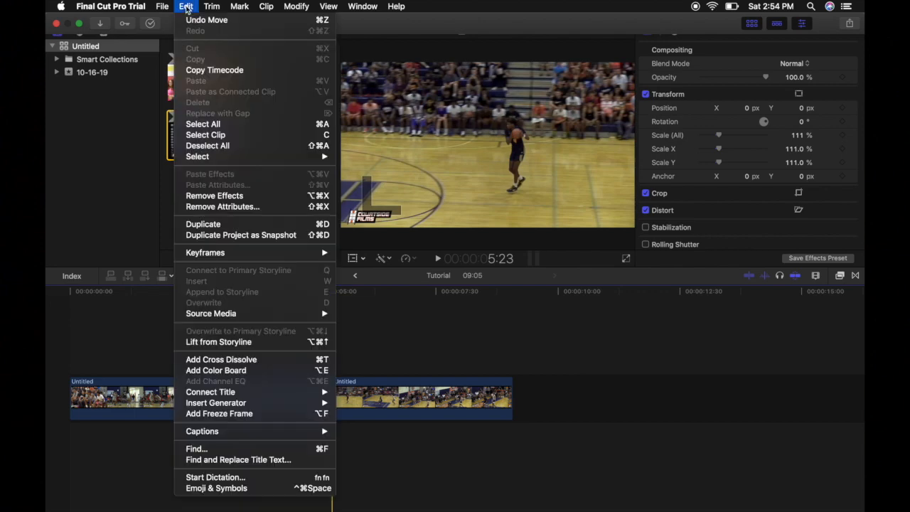
{"action": "left_click", "coordinate": [254, 414]}
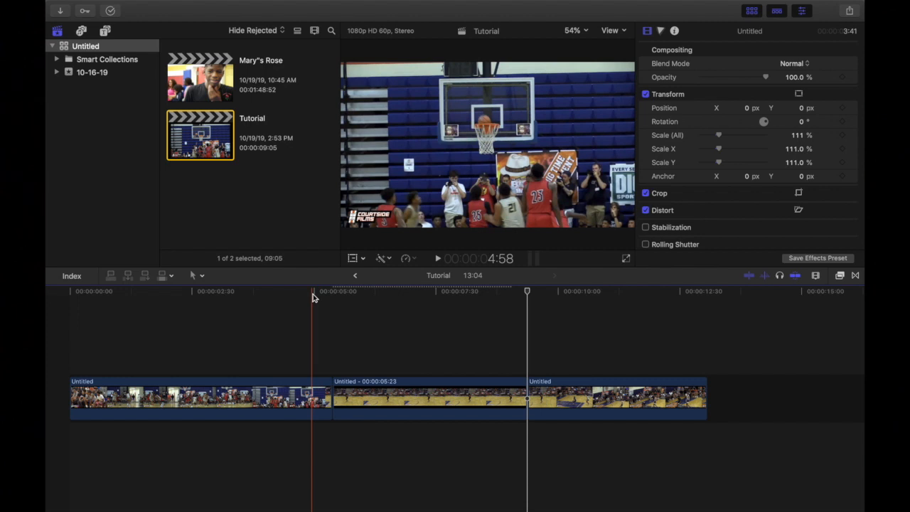
Play back the sequence from just before the freeze frame into the clip that follows it
{"action": "left_click", "coordinate": [313, 298]}
{"action": "left_click", "coordinate": [439, 259]}
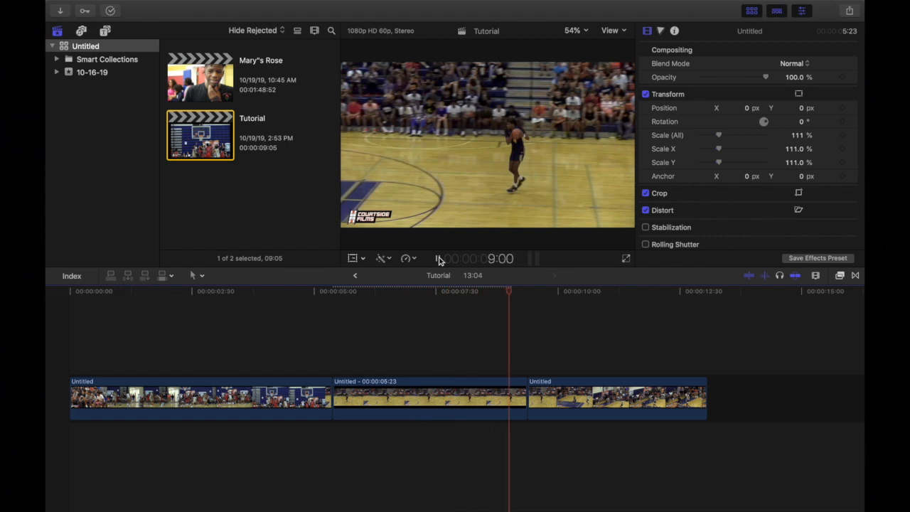
{"action": "left_click", "coordinate": [439, 260]}
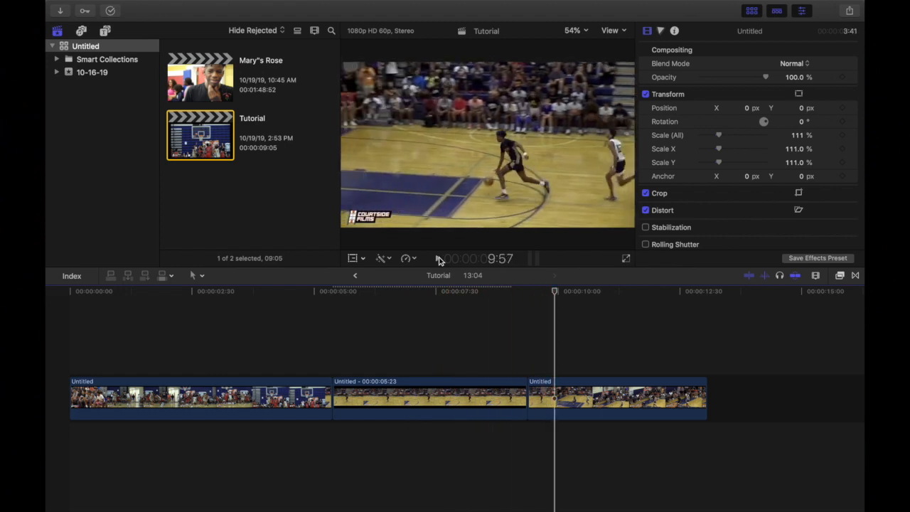
Lift the freeze frame above the primary storyline and move it to start at 5:10, 13 frames before the cut
{"action": "left_click", "coordinate": [396, 401]}
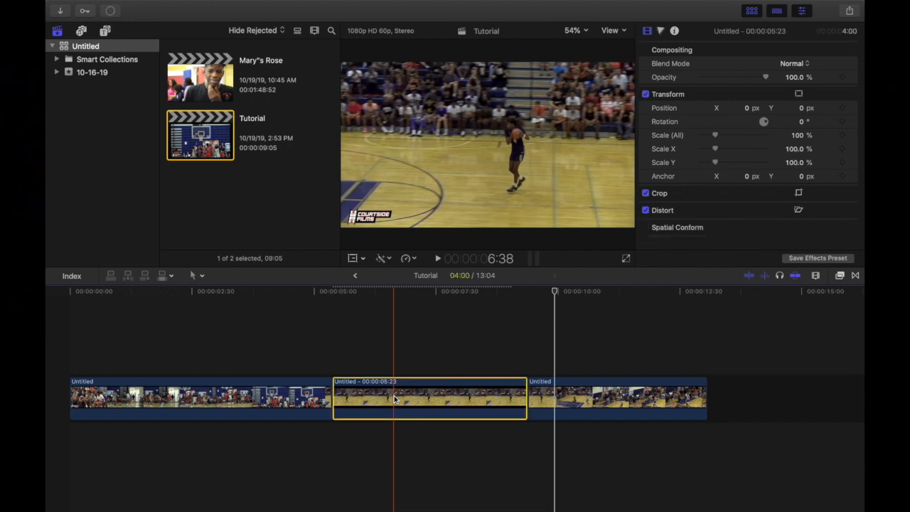
{"action": "left_click_drag", "start_coordinate": [395, 400], "coordinate": [397, 354]}
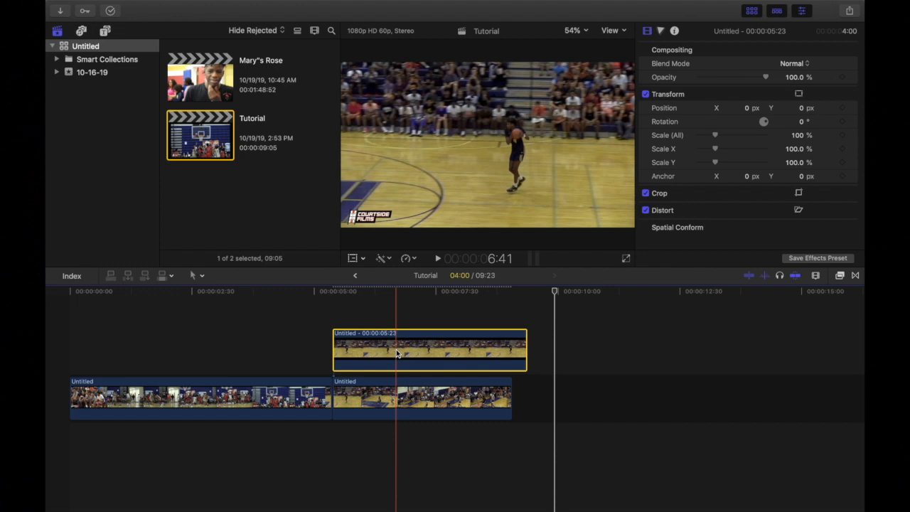
{"action": "left_click", "coordinate": [323, 294]}
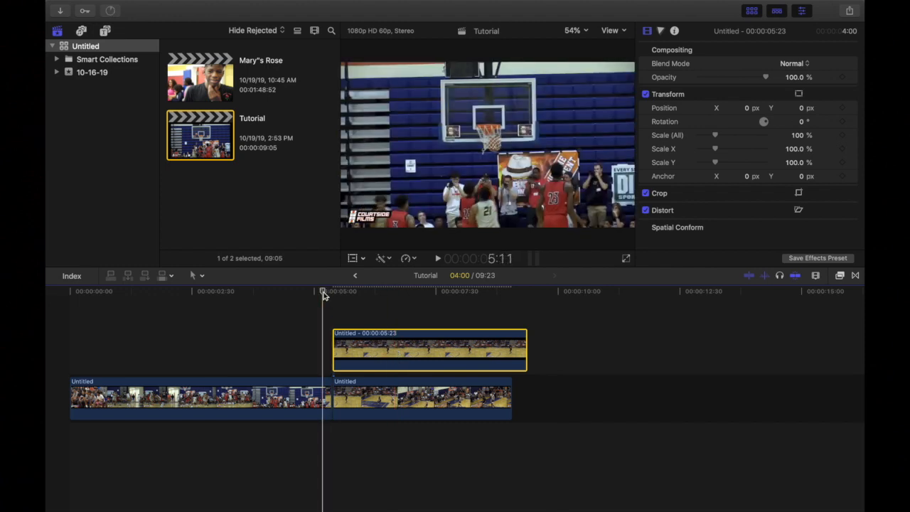
{"action": "key", "text": "super+equal"}
{"action": "key", "text": "super+equal"}
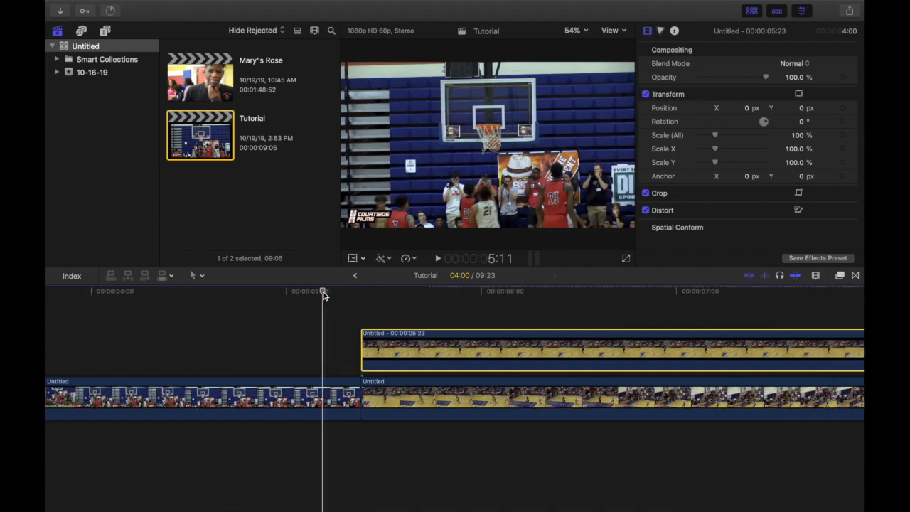
{"action": "key", "text": "super+equal"}
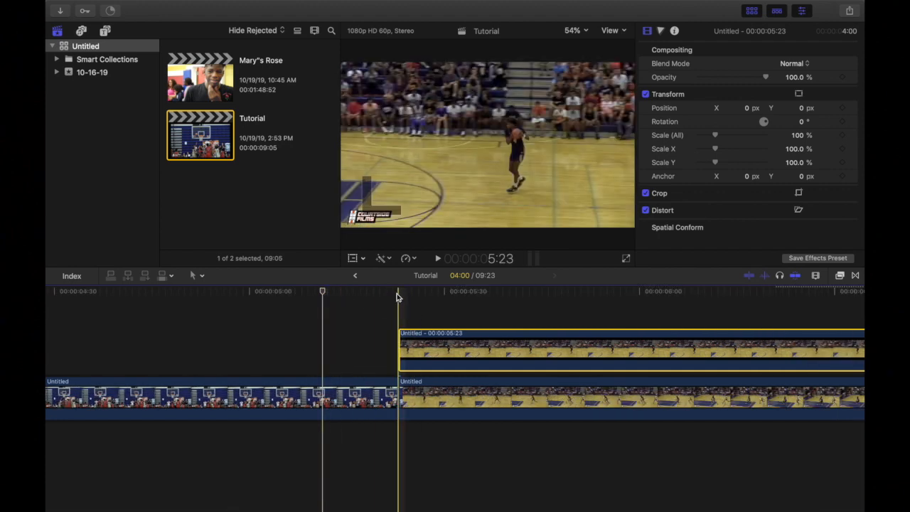
{"action": "left_click", "coordinate": [397, 293]}
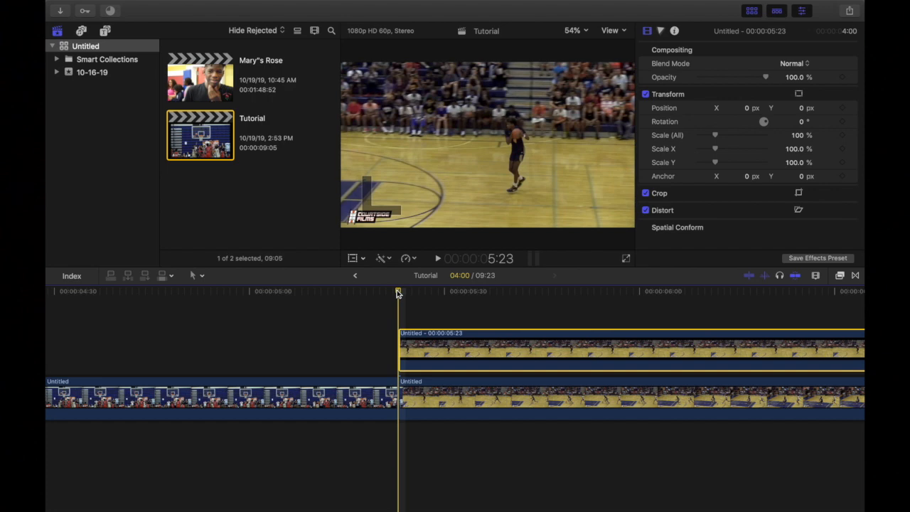
{"action": "key", "text": "Left"}
{"action": "key", "text": "Left"}
{"action": "key", "text": "Left"}
{"action": "key", "text": "Left"}
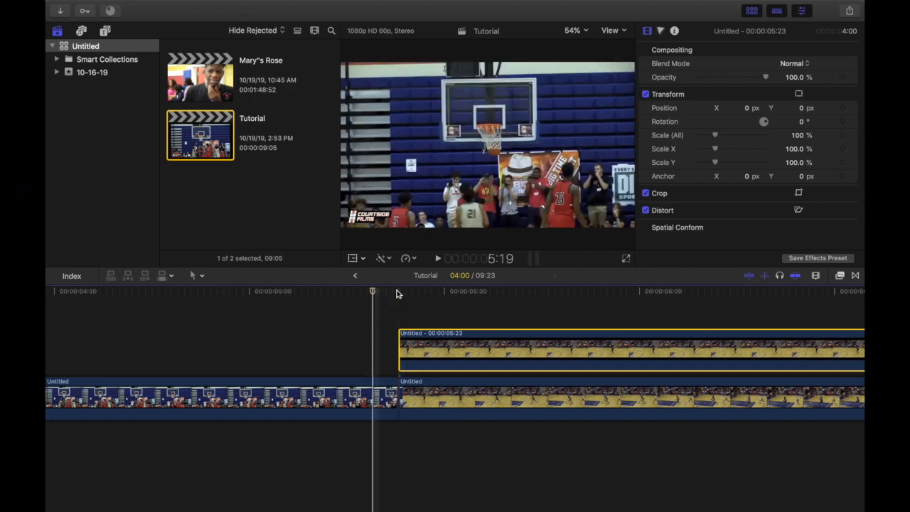
{"action": "key", "text": "Left"}
{"action": "key", "text": "Left"}
{"action": "key", "text": "Left"}
{"action": "key", "text": "Left"}
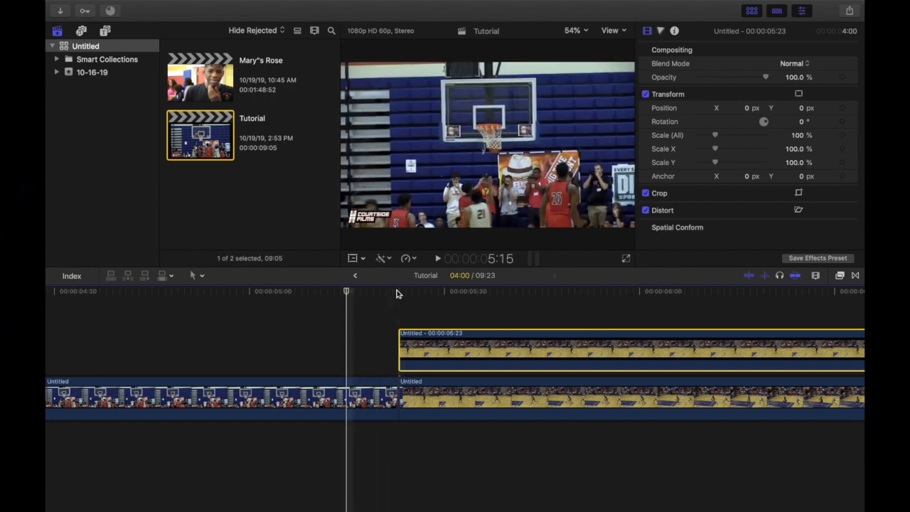
{"action": "key", "text": "Left"}
{"action": "key", "text": "Left"}
{"action": "key", "text": "Left"}
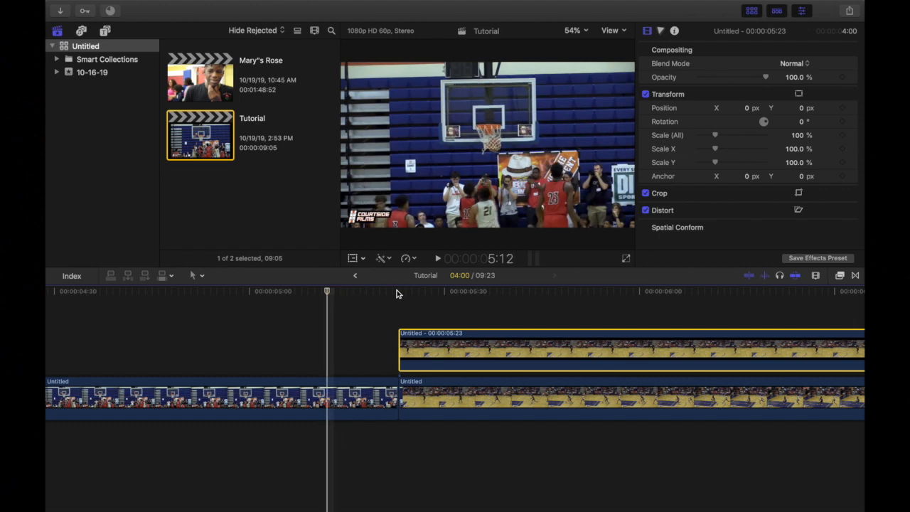
{"action": "key", "text": "Left"}
{"action": "key", "text": "Left"}
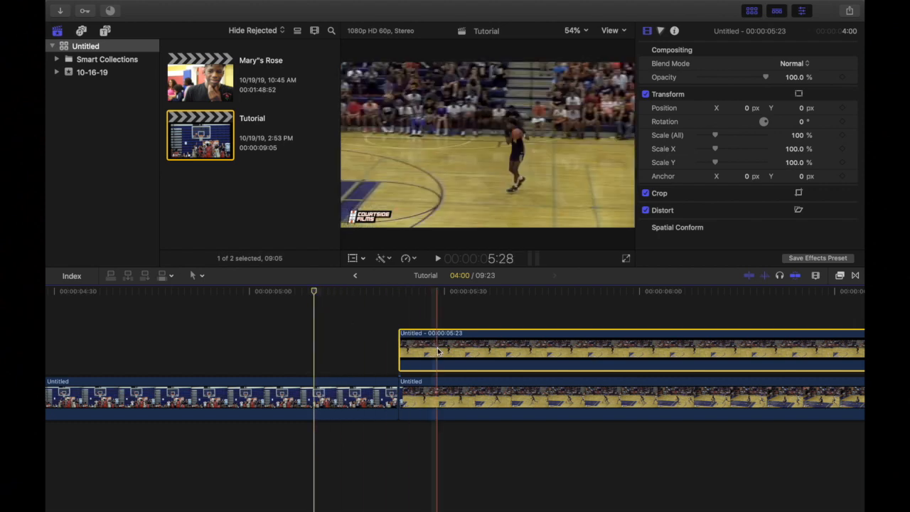
{"action": "left_click_drag", "start_coordinate": [461, 352], "coordinate": [380, 354]}
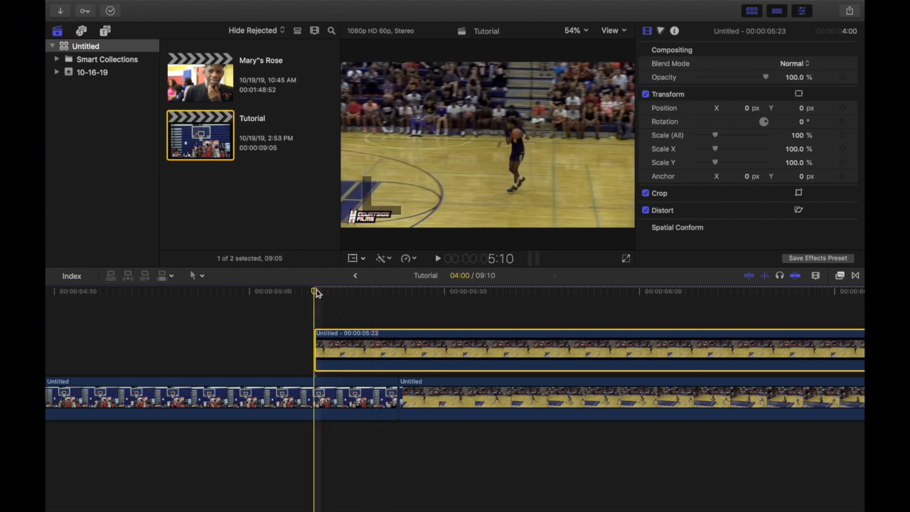
Split the freeze frame at the 5:23 cut and delete the portion after it
{"action": "left_click_drag", "start_coordinate": [317, 292], "coordinate": [399, 296]}
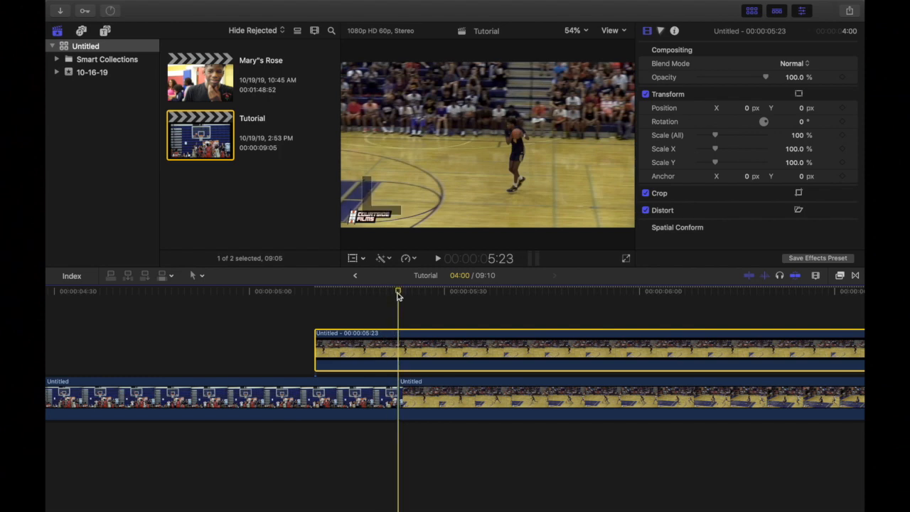
{"action": "key", "text": "super+b"}
{"action": "left_click", "coordinate": [434, 347]}
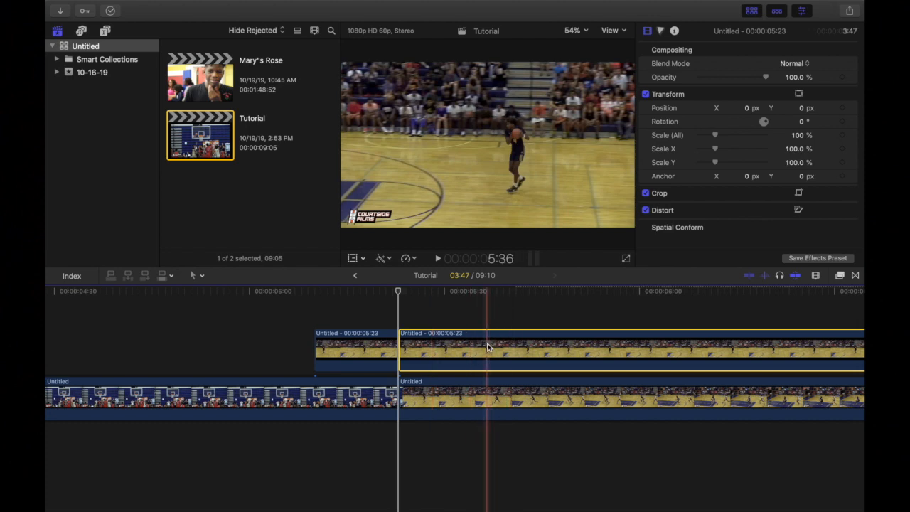
{"action": "key", "text": "Delete"}
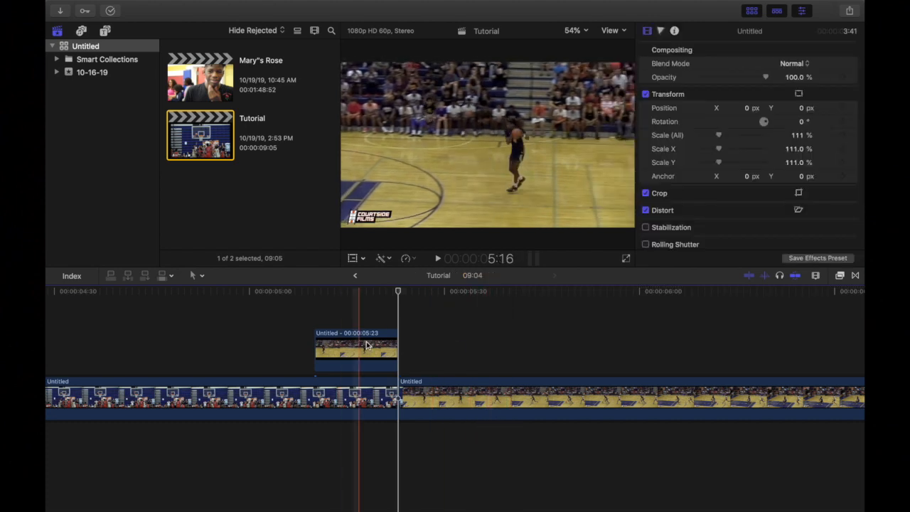
Apply the Draw Mask effect to the trimmed freeze frame, with the playhead at 5:15
{"action": "left_click", "coordinate": [367, 345]}
{"action": "left_click_drag", "start_coordinate": [400, 294], "coordinate": [350, 298]}
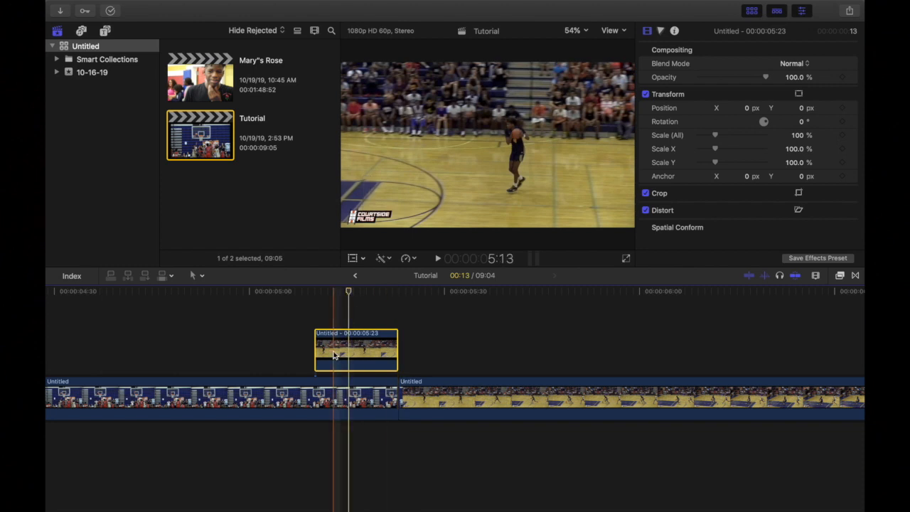
{"action": "left_click", "coordinate": [815, 279]}
{"action": "left_click", "coordinate": [798, 277]}
{"action": "left_click", "coordinate": [842, 276]}
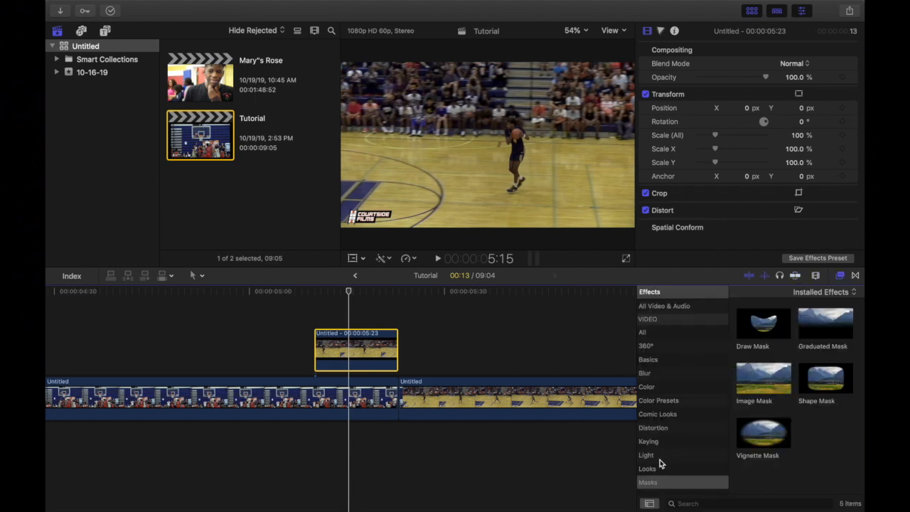
{"action": "mouse_move", "coordinate": [759, 330]}
{"action": "left_mouse_down"}
{"action": "mouse_move", "coordinate": [325, 361]}
{"action": "mouse_move", "coordinate": [335, 350]}
{"action": "mouse_move", "coordinate": [333, 358]}
{"action": "left_mouse_up"}
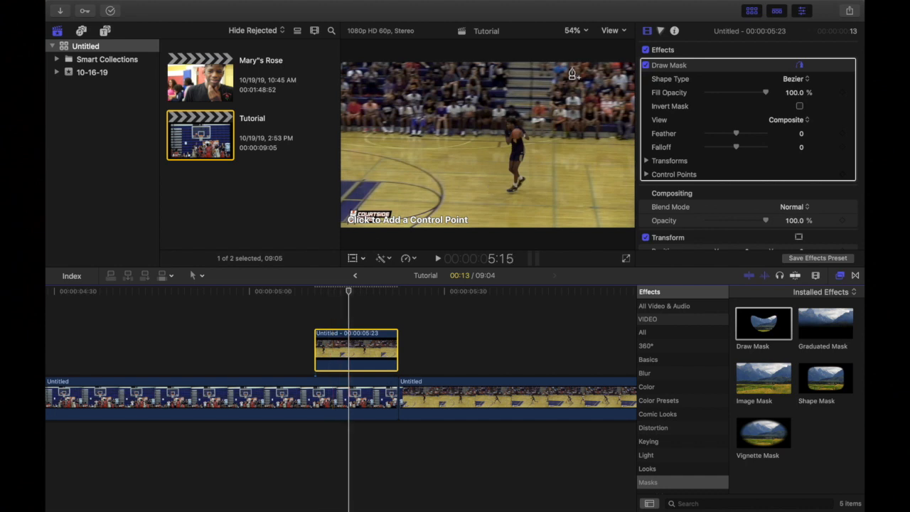
Trace a closed mask along the player's full outline in the freeze frame, from behind the neck down around the shoes and back over the head
{"action": "left_click", "coordinate": [586, 32]}
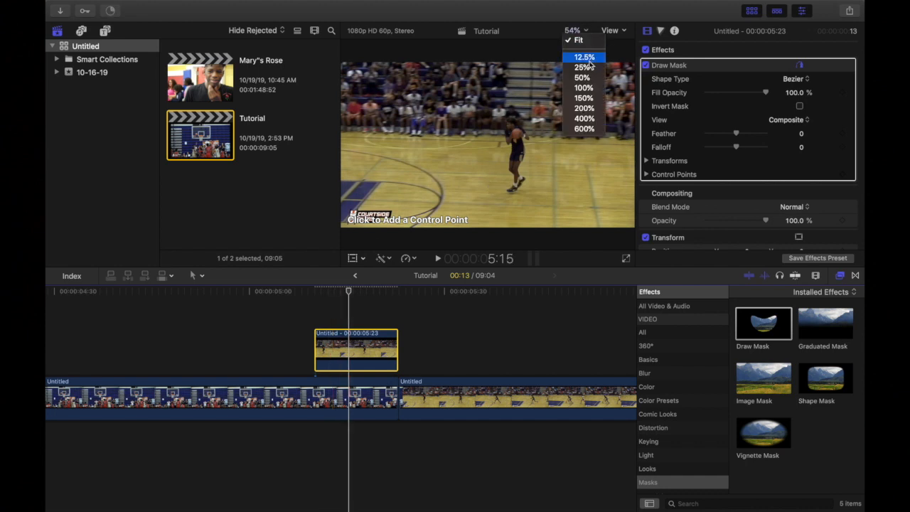
{"action": "left_click", "coordinate": [590, 111]}
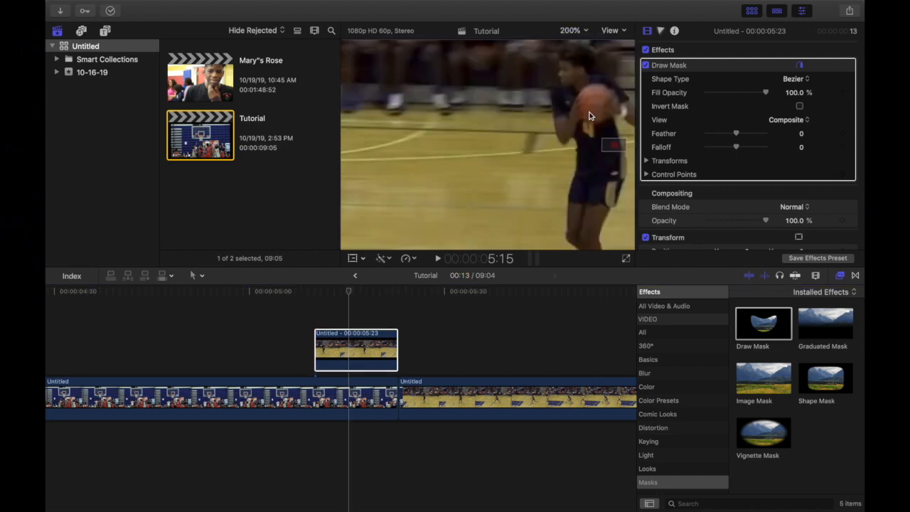
{"action": "left_click_drag", "start_coordinate": [613, 145], "coordinate": [614, 145]}
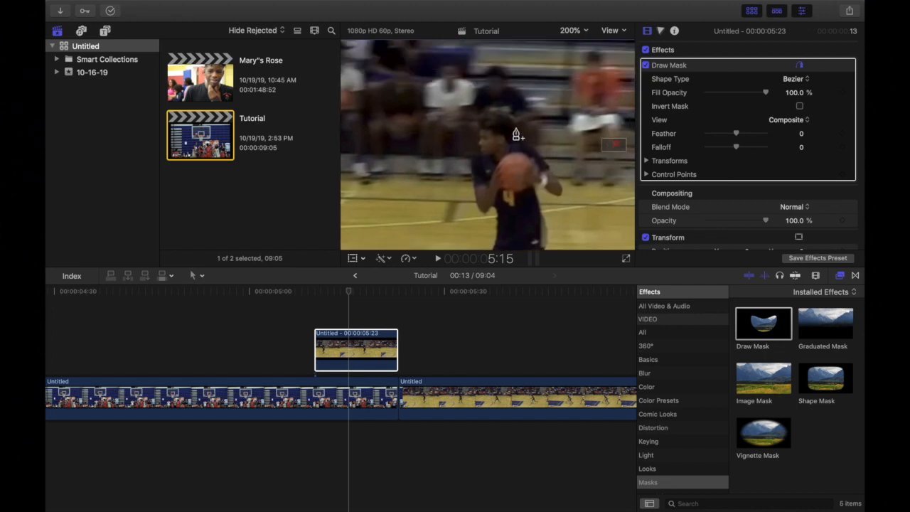
{"action": "left_click", "coordinate": [588, 29]}
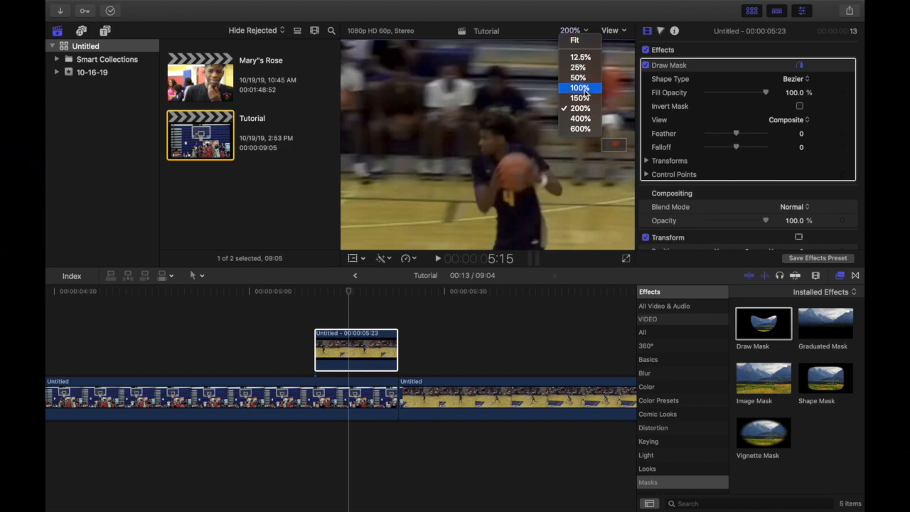
{"action": "left_click", "coordinate": [580, 118]}
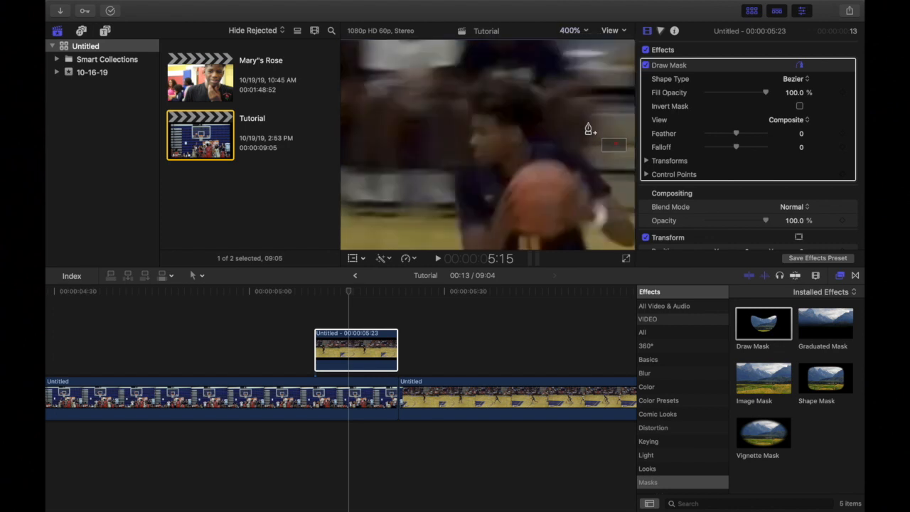
{"action": "left_click", "coordinate": [545, 119]}
{"action": "left_click", "coordinate": [543, 132]}
{"action": "left_click", "coordinate": [547, 146]}
{"action": "left_click", "coordinate": [561, 147]}
{"action": "left_click", "coordinate": [551, 146]}
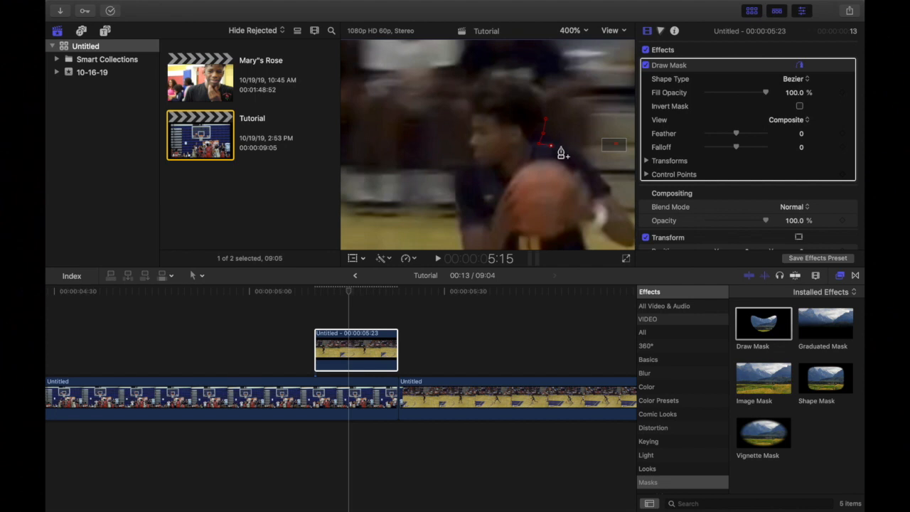
{"action": "left_click", "coordinate": [593, 163]}
{"action": "left_click", "coordinate": [605, 177]}
{"action": "left_click", "coordinate": [613, 191]}
{"action": "left_click", "coordinate": [619, 201]}
{"action": "left_click", "coordinate": [627, 215]}
{"action": "left_click", "coordinate": [633, 232]}
{"action": "left_click", "coordinate": [628, 246]}
{"action": "left_click", "coordinate": [615, 240]}
{"action": "left_click_drag", "start_coordinate": [615, 145], "coordinate": [615, 147]}
{"action": "left_click", "coordinate": [544, 216]}
{"action": "left_click", "coordinate": [533, 114]}
{"action": "left_click", "coordinate": [534, 145]}
{"action": "left_click", "coordinate": [524, 174]}
{"action": "left_click", "coordinate": [515, 199]}
{"action": "left_click", "coordinate": [496, 232]}
{"action": "left_click", "coordinate": [525, 85]}
{"action": "left_click", "coordinate": [517, 118]}
{"action": "left_click", "coordinate": [523, 144]}
{"action": "left_click", "coordinate": [535, 163]}
{"action": "left_click", "coordinate": [556, 168]}
{"action": "left_click", "coordinate": [572, 190]}
{"action": "left_click", "coordinate": [538, 231]}
{"action": "left_click", "coordinate": [527, 241]}
{"action": "left_click", "coordinate": [542, 197]}
{"action": "left_click", "coordinate": [537, 219]}
{"action": "left_click", "coordinate": [518, 226]}
{"action": "left_click", "coordinate": [487, 232]}
{"action": "left_click", "coordinate": [464, 229]}
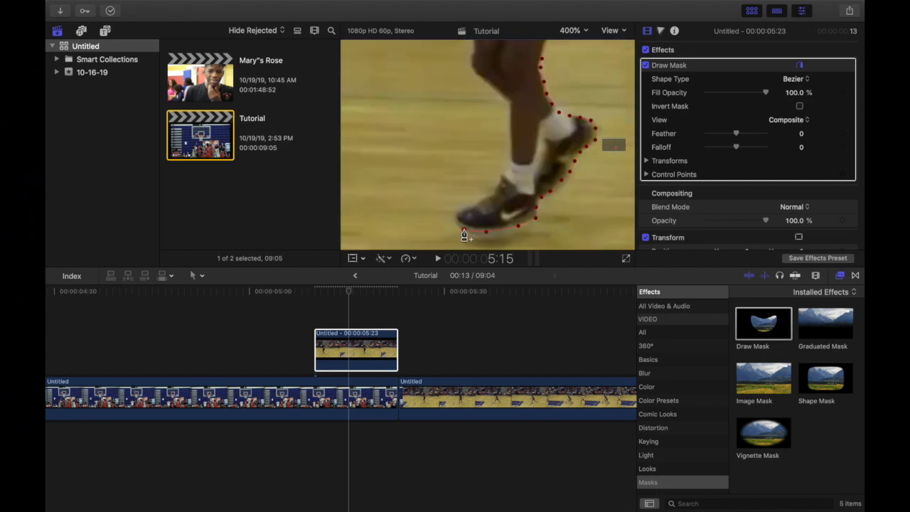
{"action": "left_click", "coordinate": [459, 214]}
{"action": "left_click", "coordinate": [495, 193]}
{"action": "left_click", "coordinate": [502, 171]}
{"action": "left_click", "coordinate": [513, 124]}
{"action": "left_click", "coordinate": [494, 88]}
{"action": "left_click", "coordinate": [472, 71]}
{"action": "left_click", "coordinate": [474, 242]}
{"action": "left_click_drag", "start_coordinate": [616, 147], "coordinate": [615, 143]}
{"action": "left_click", "coordinate": [478, 203]}
{"action": "left_click", "coordinate": [478, 168]}
{"action": "left_click", "coordinate": [493, 120]}
{"action": "left_click", "coordinate": [498, 78]}
{"action": "left_click", "coordinate": [478, 74]}
{"action": "left_click", "coordinate": [460, 64]}
{"action": "left_click", "coordinate": [509, 190]}
{"action": "left_click", "coordinate": [506, 146]}
{"action": "left_click", "coordinate": [509, 131]}
{"action": "left_click", "coordinate": [525, 128]}
{"action": "left_click", "coordinate": [521, 106]}
{"action": "left_click", "coordinate": [523, 82]}
{"action": "left_click", "coordinate": [519, 58]}
{"action": "left_click", "coordinate": [528, 47]}
{"action": "left_click", "coordinate": [515, 103]}
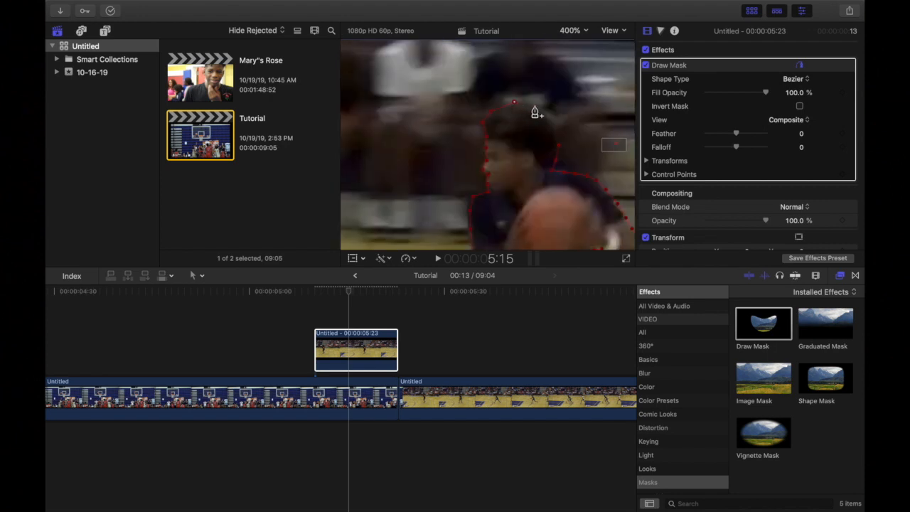
{"action": "left_click", "coordinate": [556, 126]}
{"action": "left_click", "coordinate": [559, 150]}
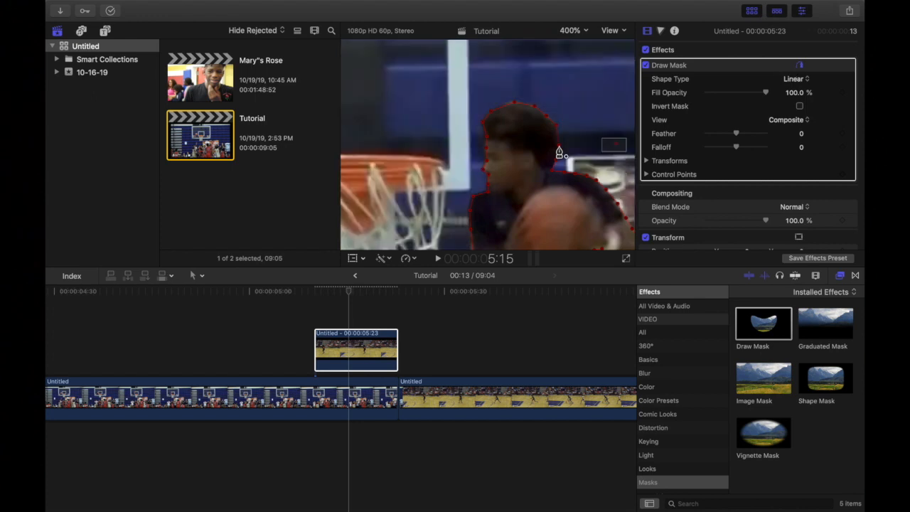
Set the feather of the freeze frame's Draw Mask to -5.0
{"action": "left_click", "coordinate": [584, 34]}
{"action": "left_click", "coordinate": [575, 41]}
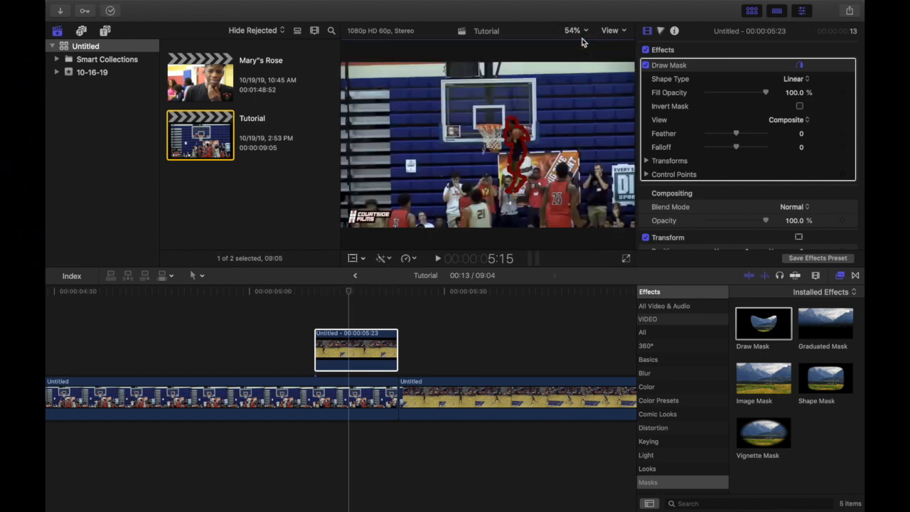
{"action": "left_click", "coordinate": [339, 396]}
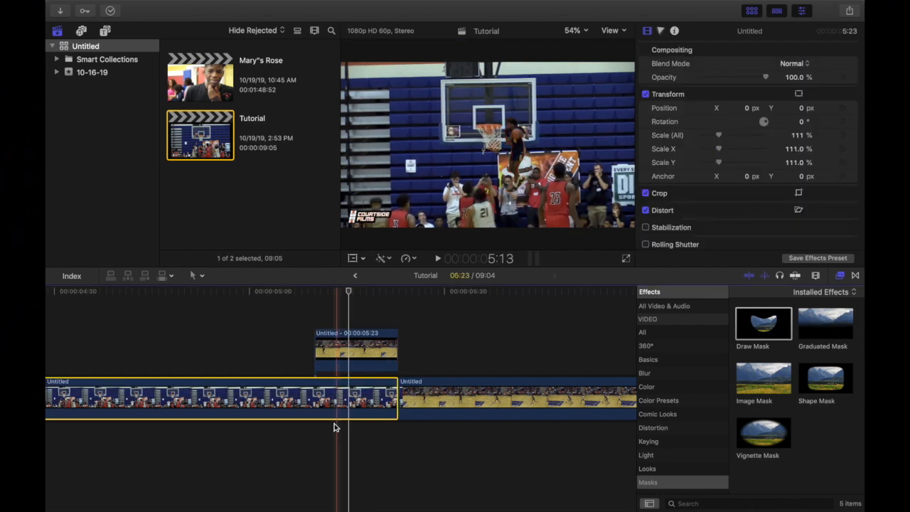
{"action": "left_click", "coordinate": [362, 345]}
{"action": "left_click", "coordinate": [584, 31]}
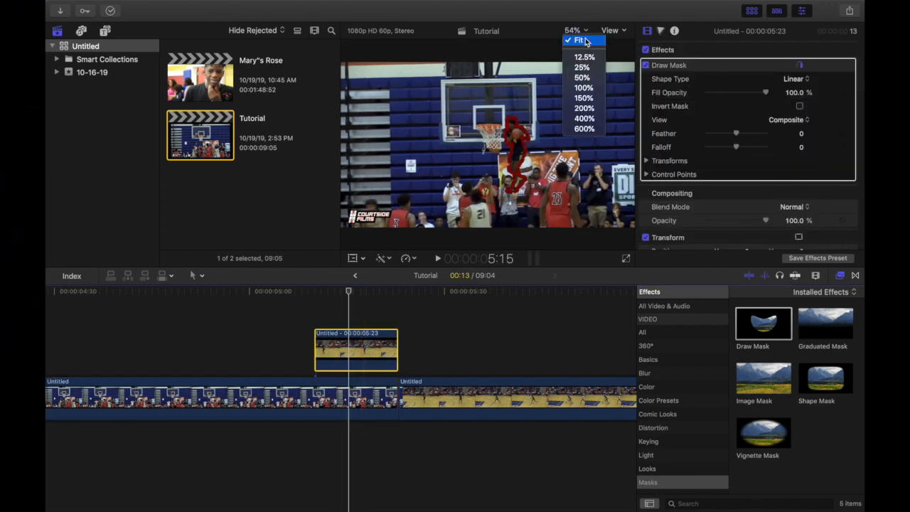
{"action": "left_click", "coordinate": [584, 98]}
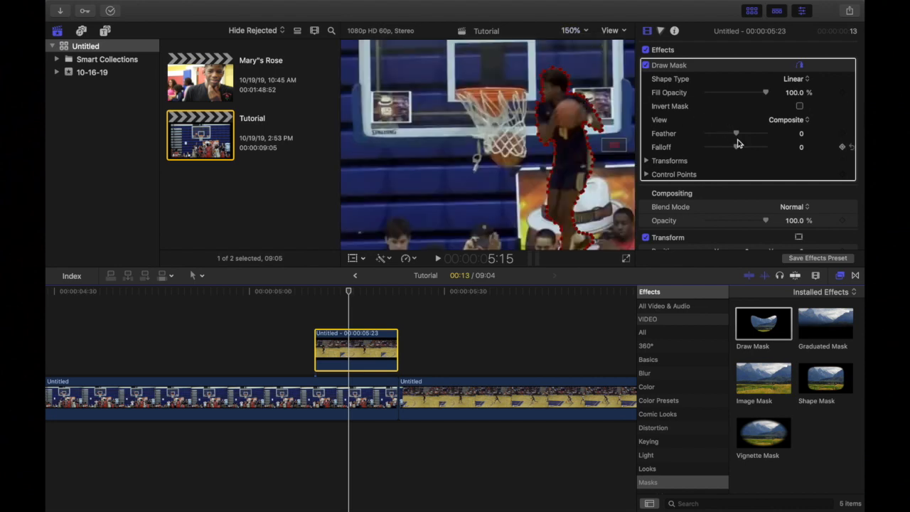
{"action": "mouse_move", "coordinate": [738, 136]}
{"action": "left_mouse_down"}
{"action": "mouse_move", "coordinate": [746, 136]}
{"action": "mouse_move", "coordinate": [735, 137]}
{"action": "left_mouse_up"}
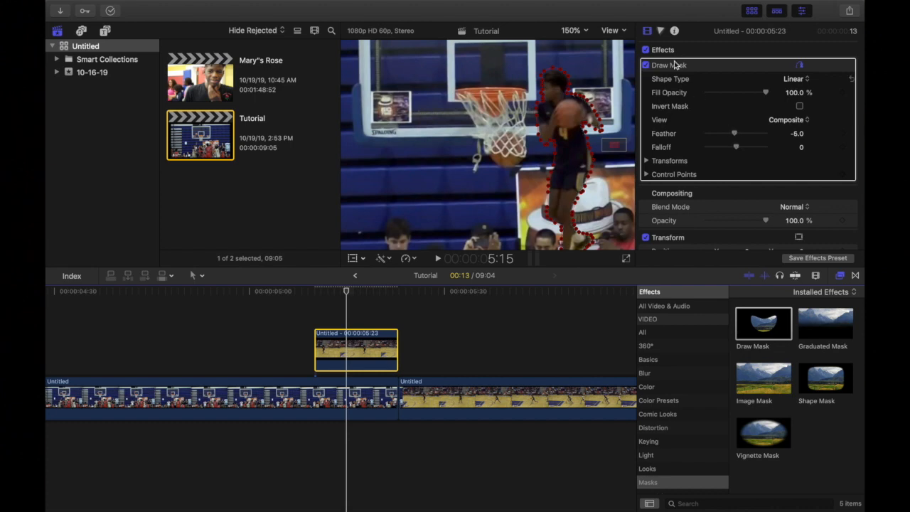
Duplicate the masked freeze frame twice and stack both copies directly above the original at the same start time
{"action": "left_click", "coordinate": [589, 31]}
{"action": "left_click", "coordinate": [587, 42]}
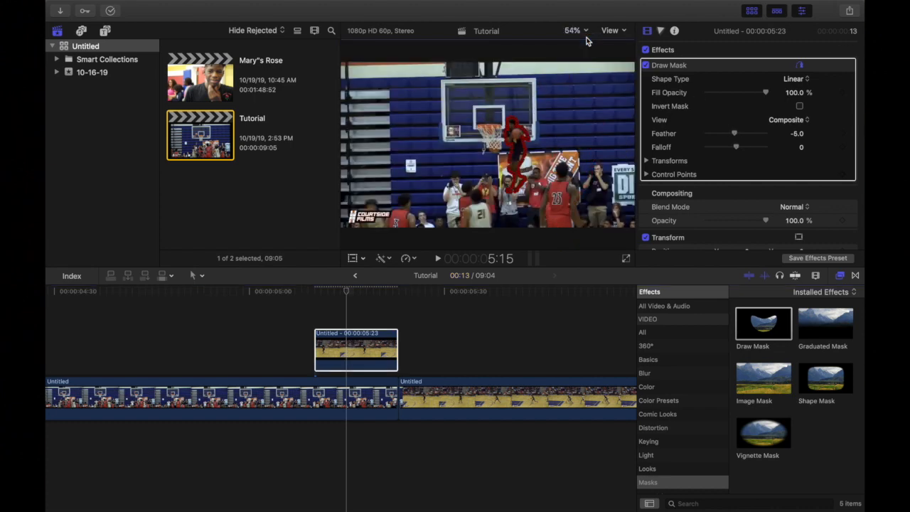
{"action": "scroll", "coordinate": [283, 336], "scroll_direction": "right", "scroll_amount": 1}
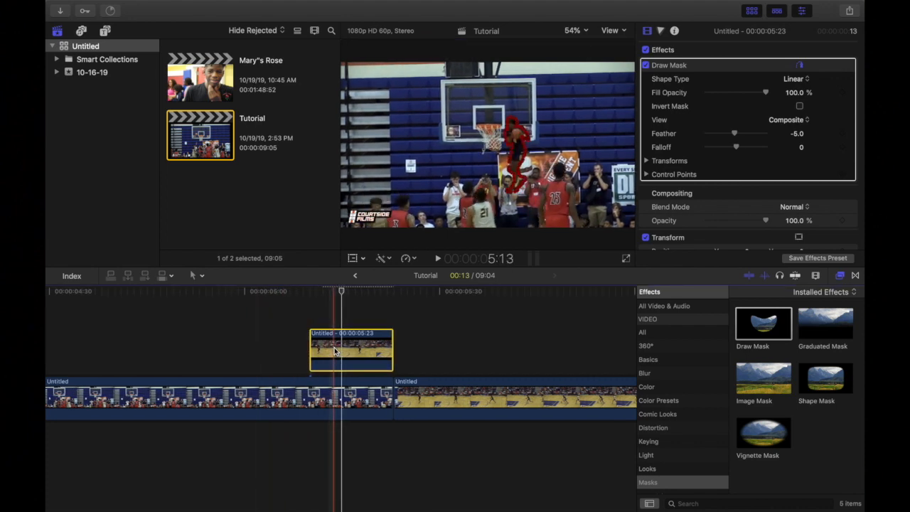
{"action": "mouse_move", "coordinate": [336, 351]}
{"action": "left_mouse_down"}
{"action": "mouse_move", "coordinate": [339, 331]}
{"action": "mouse_move", "coordinate": [339, 350]}
{"action": "left_mouse_up"}
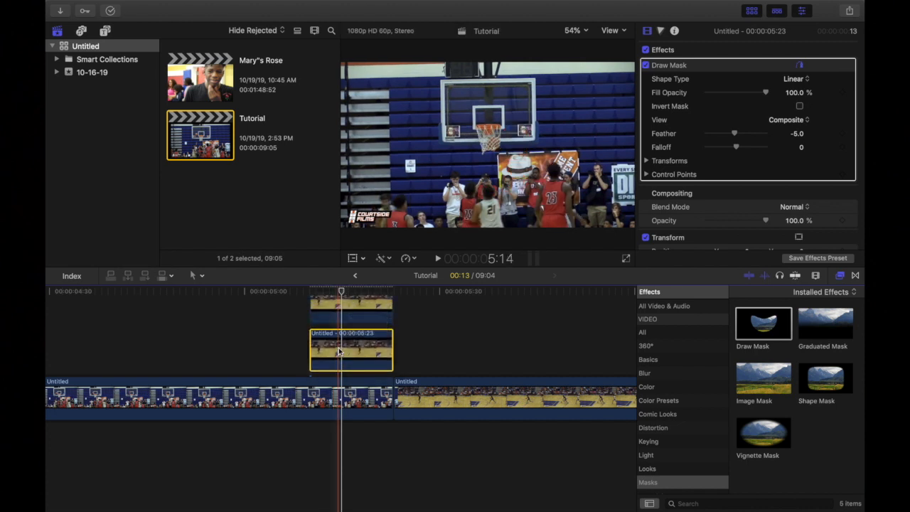
{"action": "scroll", "coordinate": [338, 351], "scroll_direction": "up", "scroll_amount": 1}
{"action": "scroll", "coordinate": [339, 351], "scroll_direction": "up", "scroll_amount": 1}
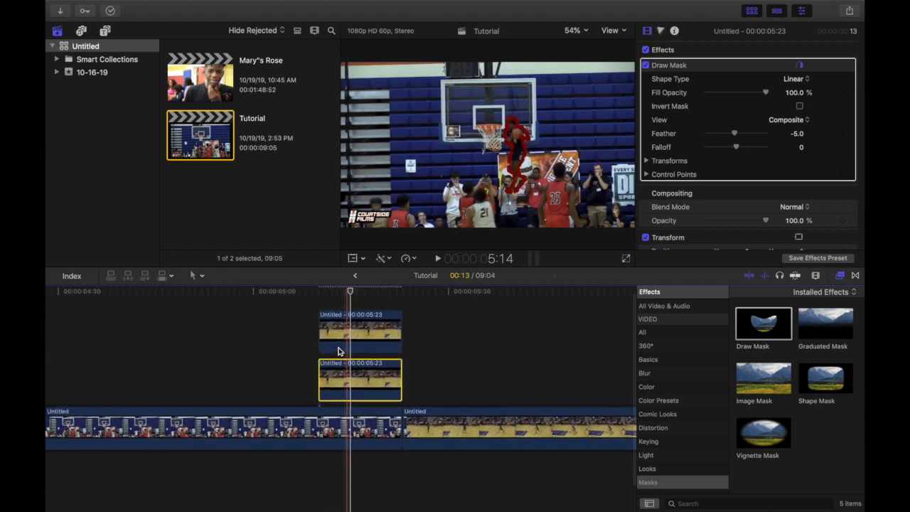
{"action": "left_click", "coordinate": [340, 335]}
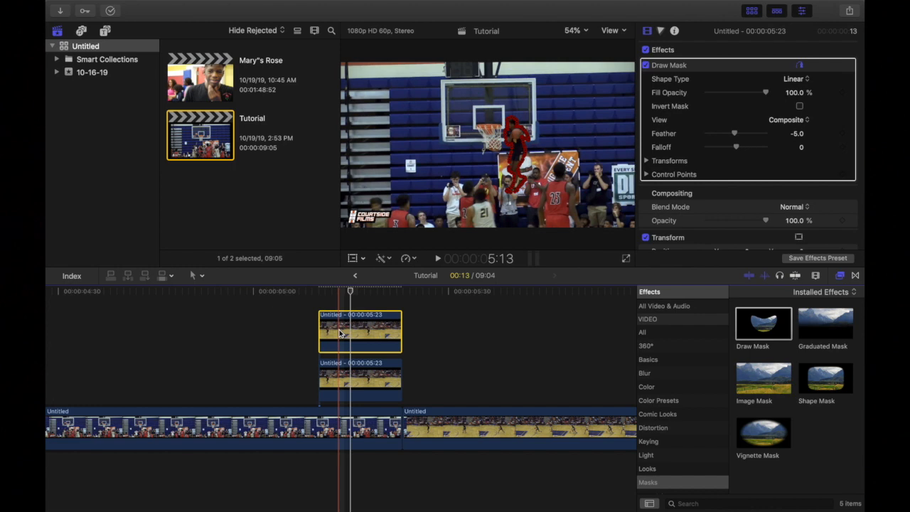
{"action": "mouse_move", "coordinate": [340, 334]}
{"action": "left_mouse_down"}
{"action": "mouse_move", "coordinate": [341, 301]}
{"action": "mouse_move", "coordinate": [343, 336]}
{"action": "left_mouse_up"}
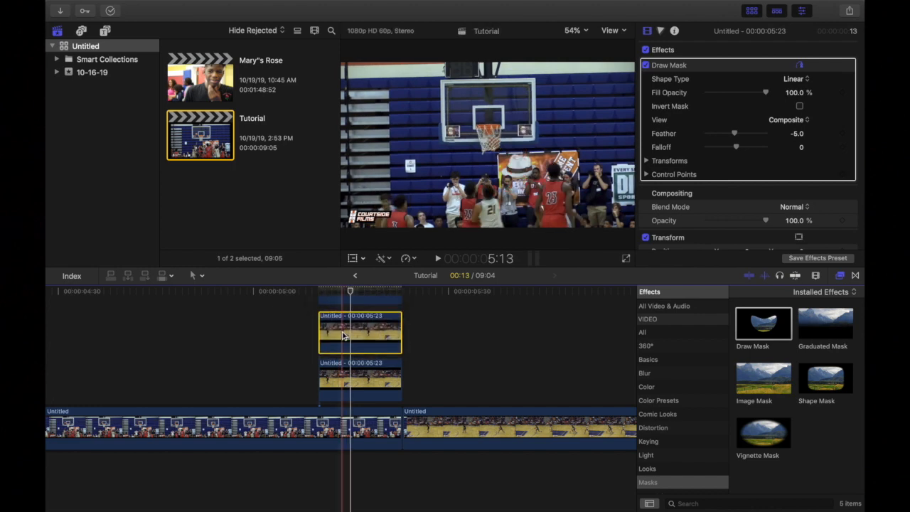
{"action": "scroll", "coordinate": [306, 342], "scroll_direction": "up", "scroll_amount": 2}
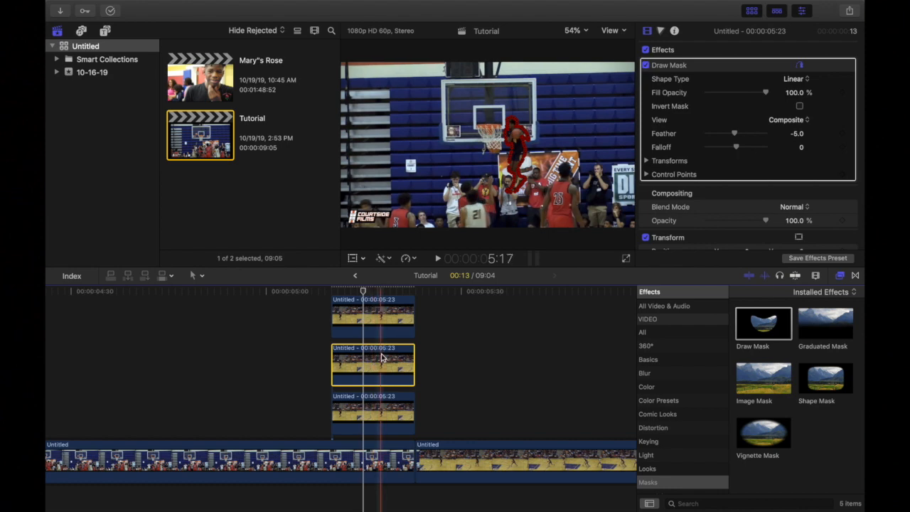
Raise the middle freeze frame copy's shadows exposure to 100% and its master saturation to 100% on the Color Board
{"action": "left_click", "coordinate": [662, 31]}
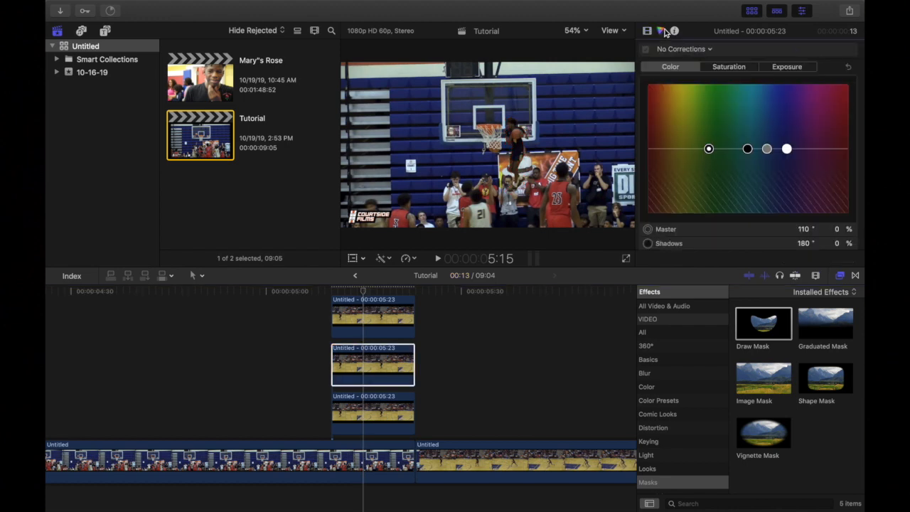
{"action": "left_click", "coordinate": [786, 69]}
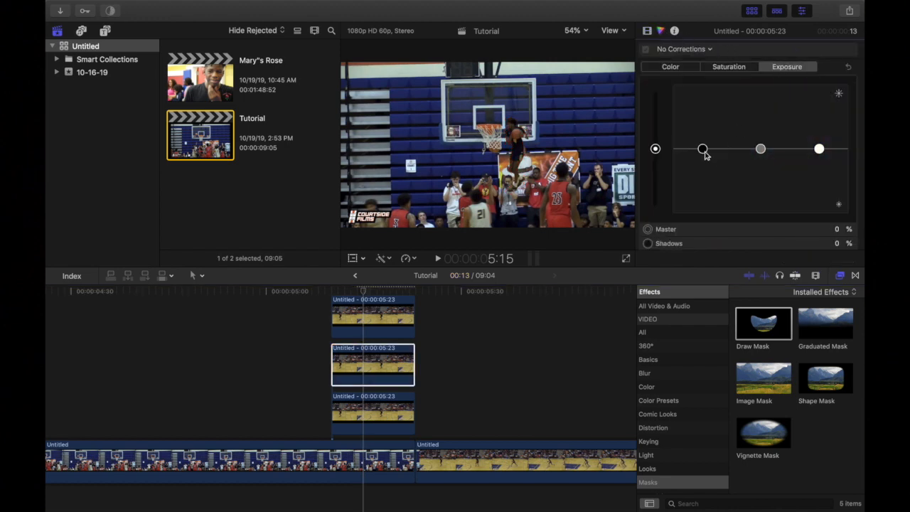
{"action": "left_click_drag", "start_coordinate": [703, 149], "coordinate": [701, 84]}
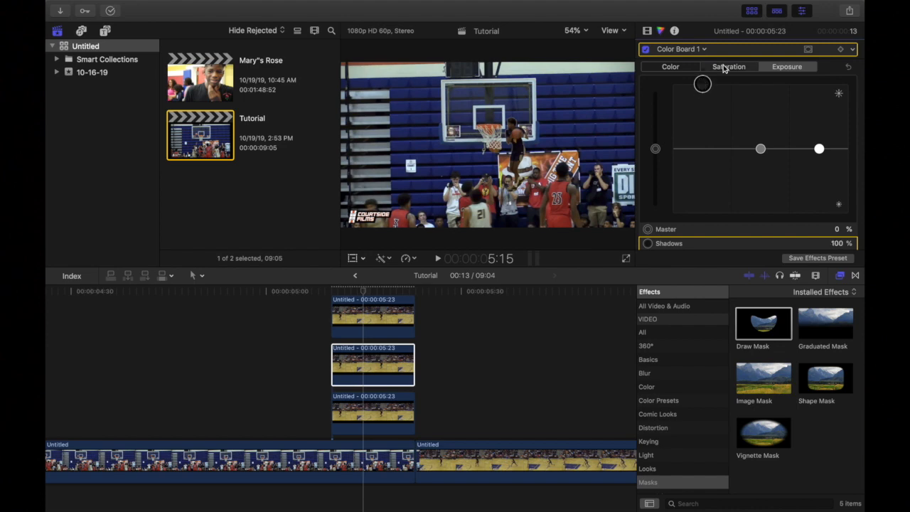
{"action": "left_click", "coordinate": [724, 67]}
{"action": "left_click_drag", "start_coordinate": [656, 148], "coordinate": [650, 73]}
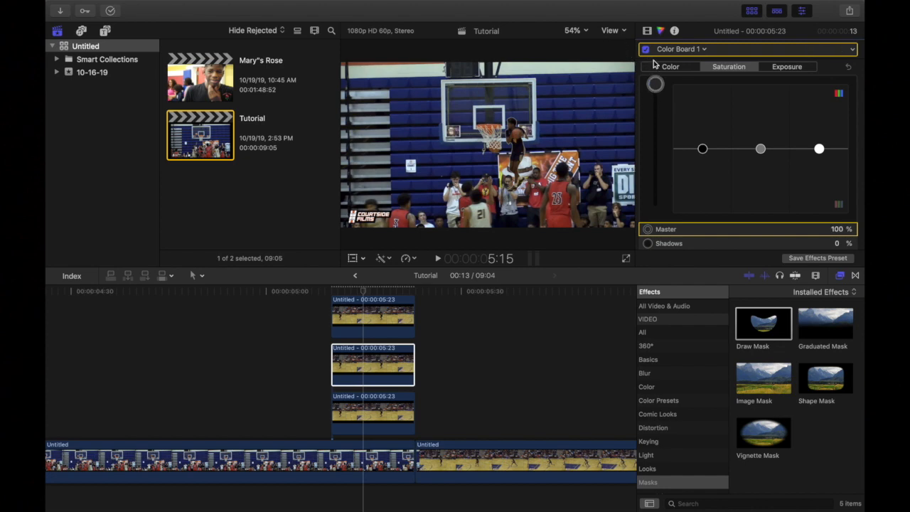
Tint the middle copy yellow by setting master to 65° and 91%, shadows to 66° and 90%, with midtones and highlights at the same yellow
{"action": "left_click", "coordinate": [662, 68]}
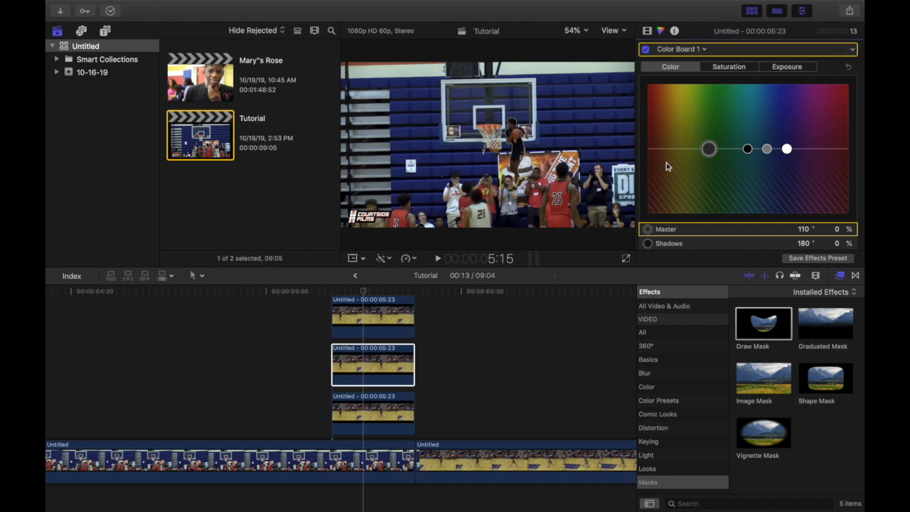
{"action": "left_click_drag", "start_coordinate": [709, 148], "coordinate": [683, 89]}
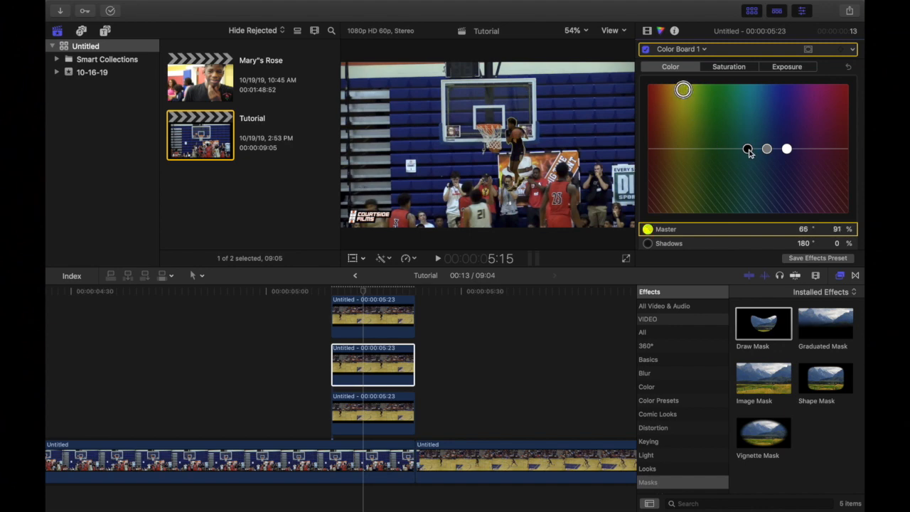
{"action": "left_click_drag", "start_coordinate": [749, 150], "coordinate": [684, 90]}
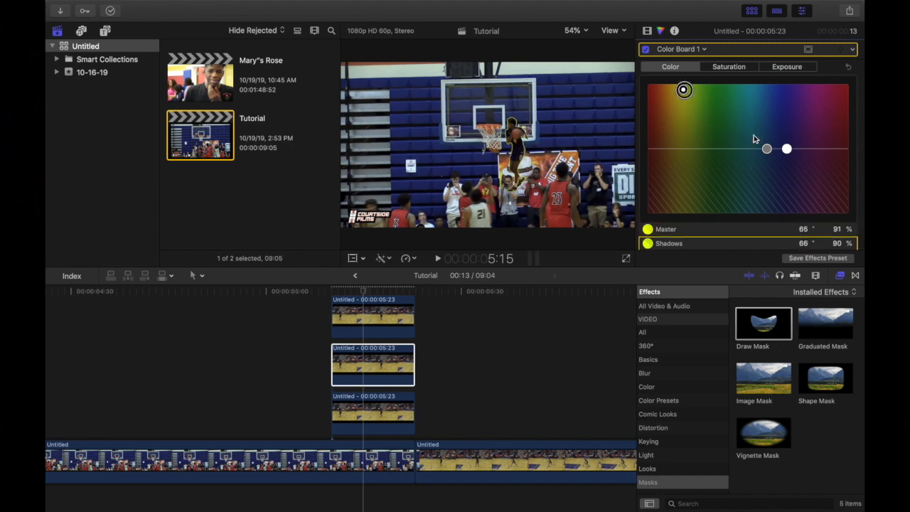
{"action": "left_click_drag", "start_coordinate": [768, 149], "coordinate": [684, 90]}
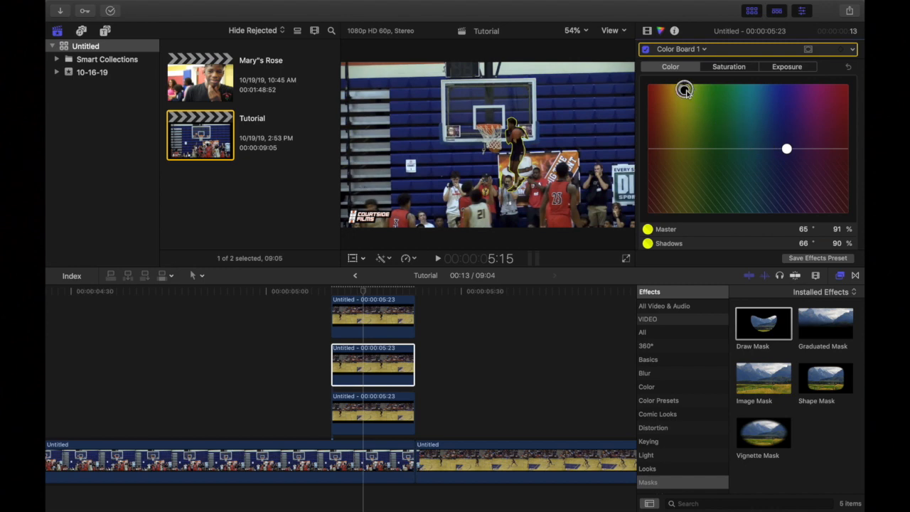
{"action": "left_click_drag", "start_coordinate": [787, 151], "coordinate": [687, 92]}
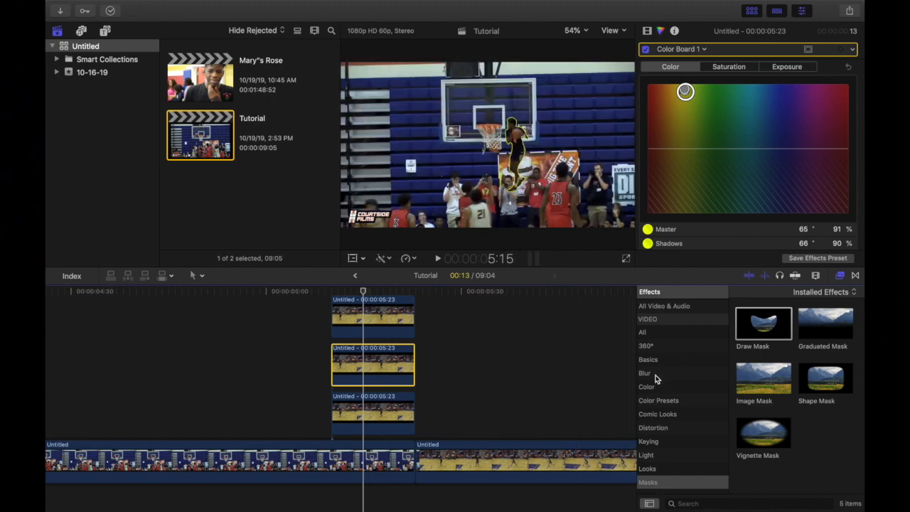
Apply the Focus blur effect to the middle freeze frame copy and review its Color Board saturation and exposure adjustments
{"action": "left_click", "coordinate": [656, 375]}
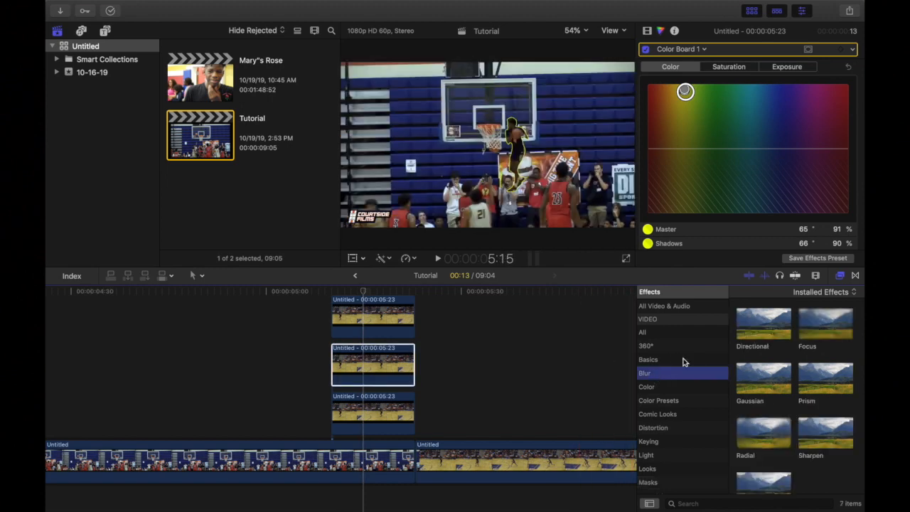
{"action": "left_click_drag", "start_coordinate": [817, 331], "coordinate": [364, 371]}
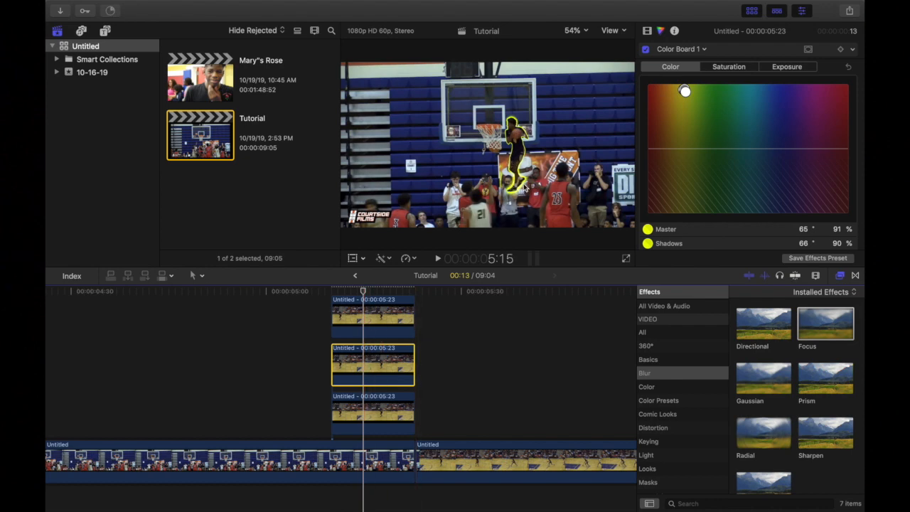
{"action": "left_click", "coordinate": [739, 70]}
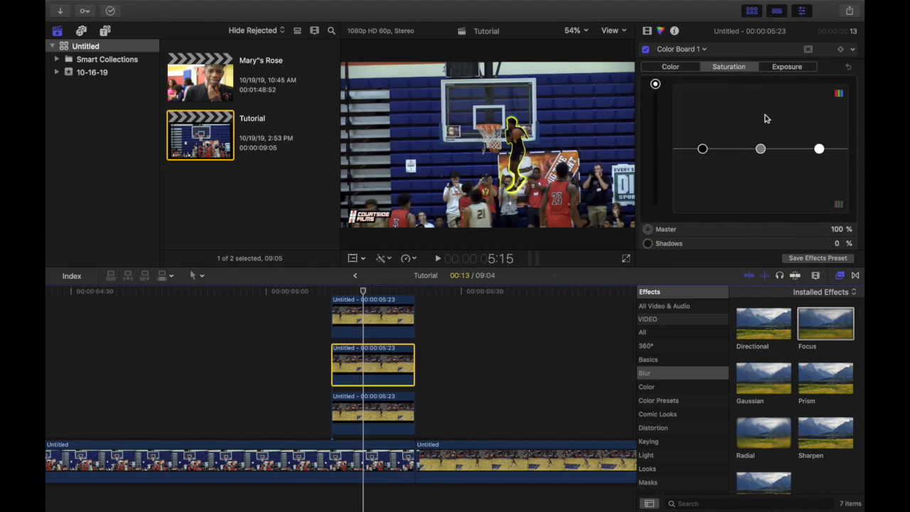
{"action": "left_click", "coordinate": [791, 68]}
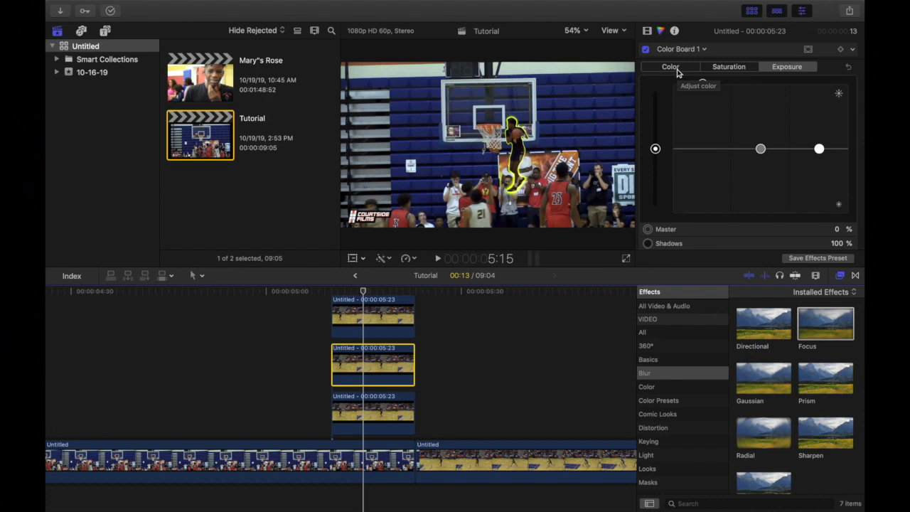
{"action": "scroll", "coordinate": [320, 343], "scroll_direction": "up", "scroll_amount": 1}
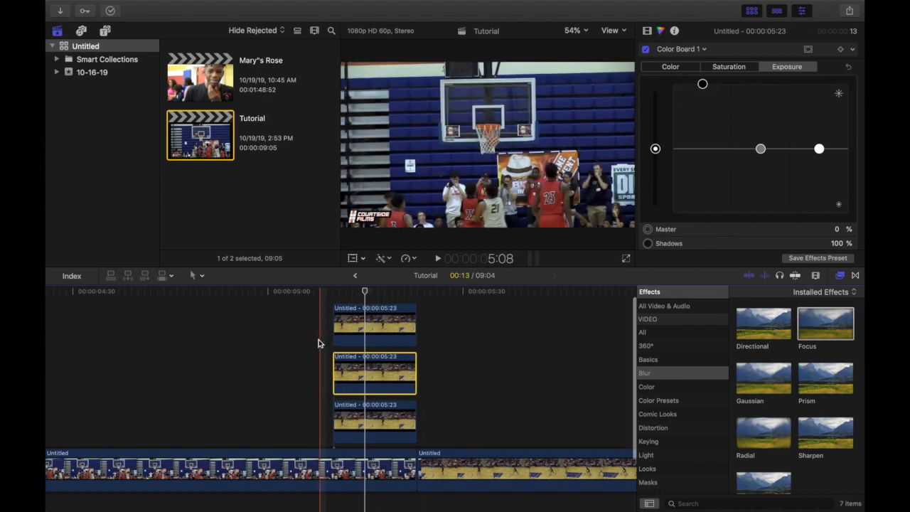
Combine the three stacked freeze frames into a compound clip named "Tutorial Clip 1" in the 10-16-19 event
{"action": "left_click", "coordinate": [321, 325]}
{"action": "left_click_drag", "start_coordinate": [321, 326], "coordinate": [419, 422]}
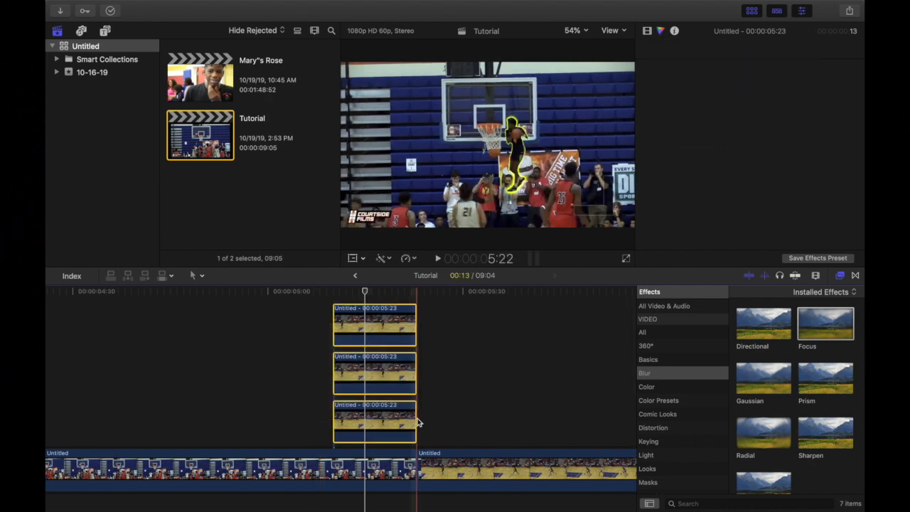
{"action": "right_click", "coordinate": [379, 374]}
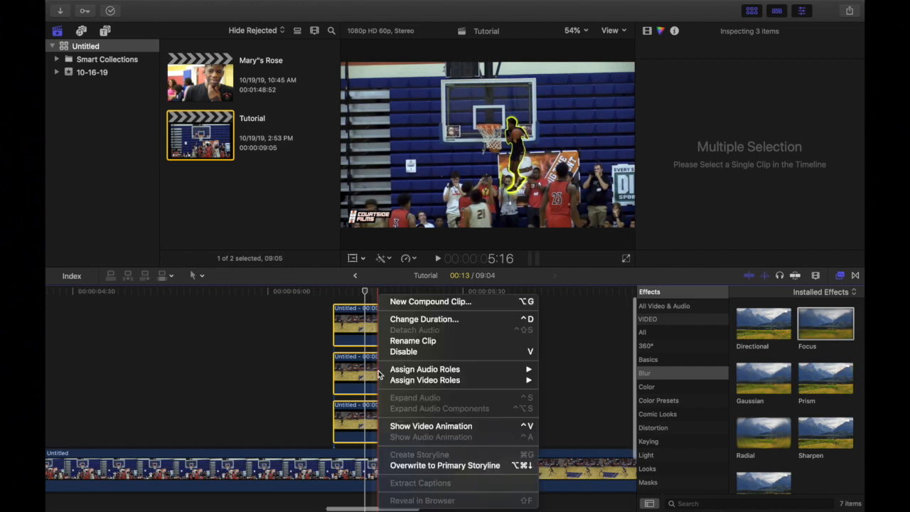
{"action": "left_click", "coordinate": [422, 303]}
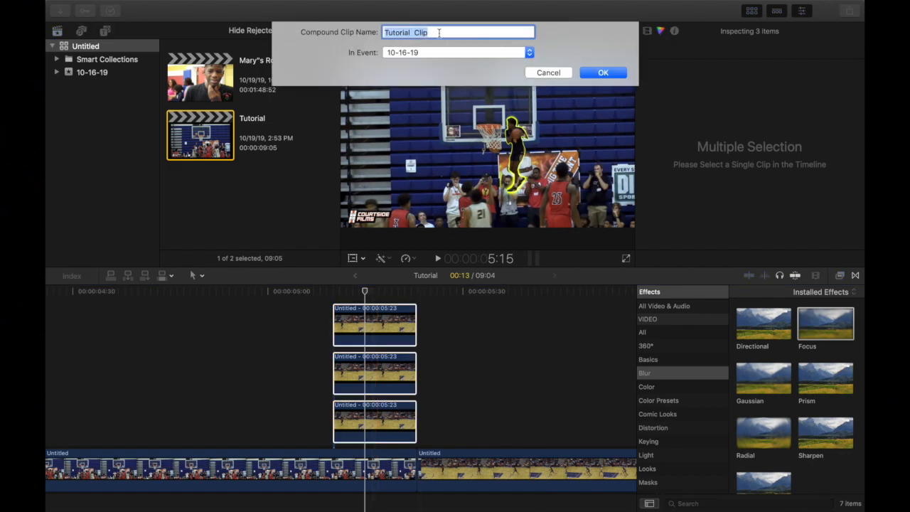
{"action": "left_click", "coordinate": [439, 33]}
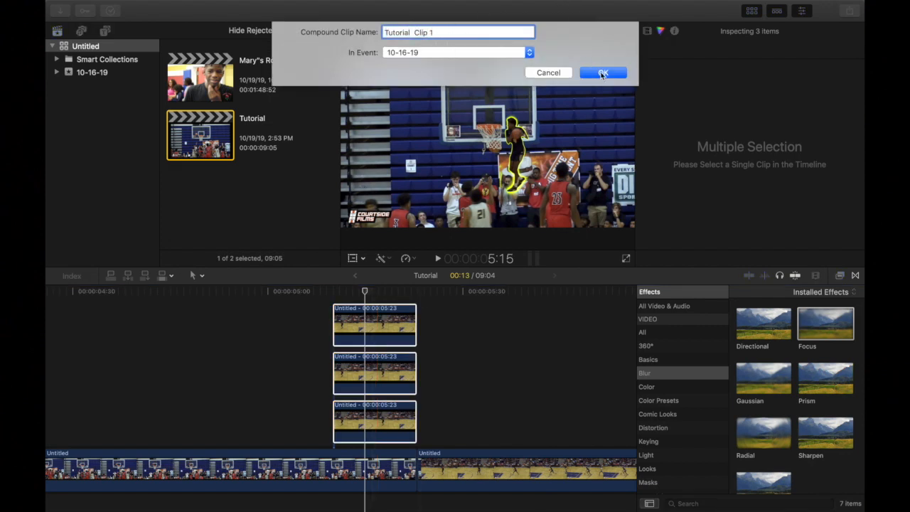
{"action": "left_click", "coordinate": [603, 74]}
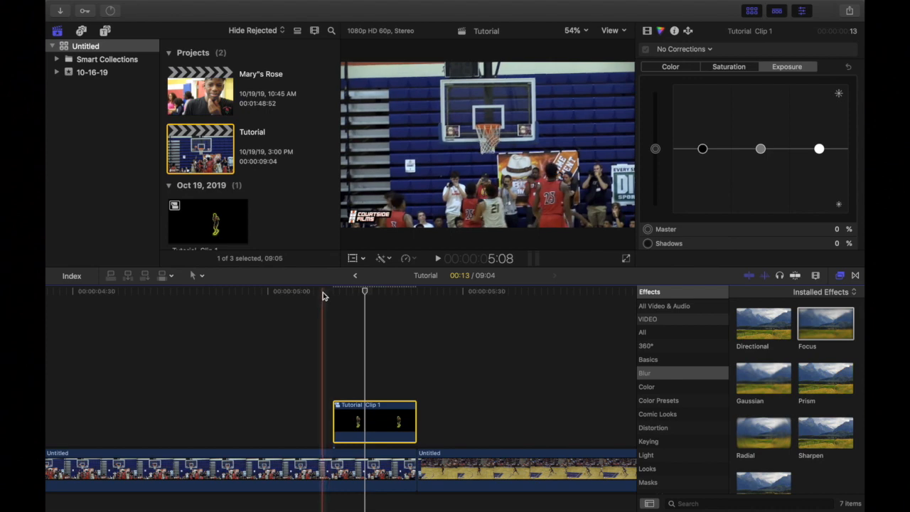
Duplicate the Tutorial Clip 1 compound clip twice, stacking both copies directly above the original at the same start time
{"action": "left_click", "coordinate": [322, 294]}
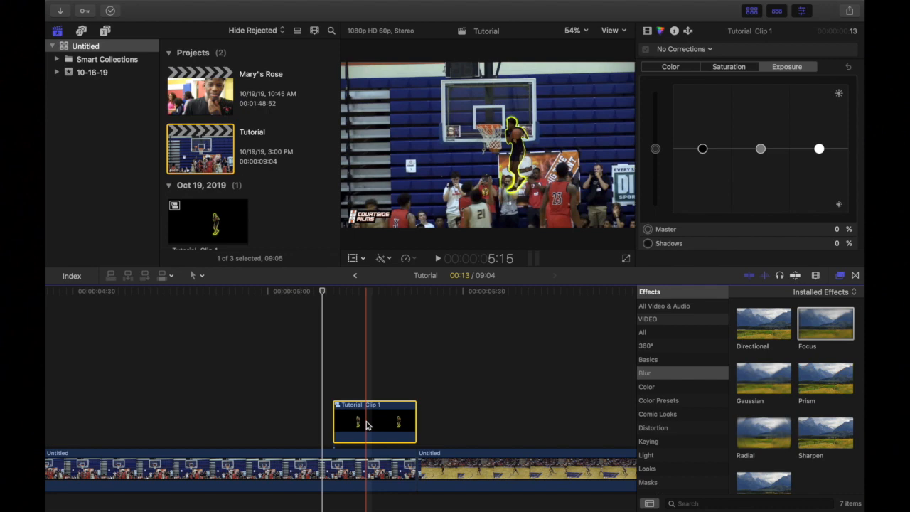
{"action": "mouse_move", "coordinate": [367, 426]}
{"action": "left_mouse_down"}
{"action": "mouse_move", "coordinate": [345, 394]}
{"action": "mouse_move", "coordinate": [370, 424]}
{"action": "left_mouse_up"}
{"action": "left_click", "coordinate": [361, 378]}
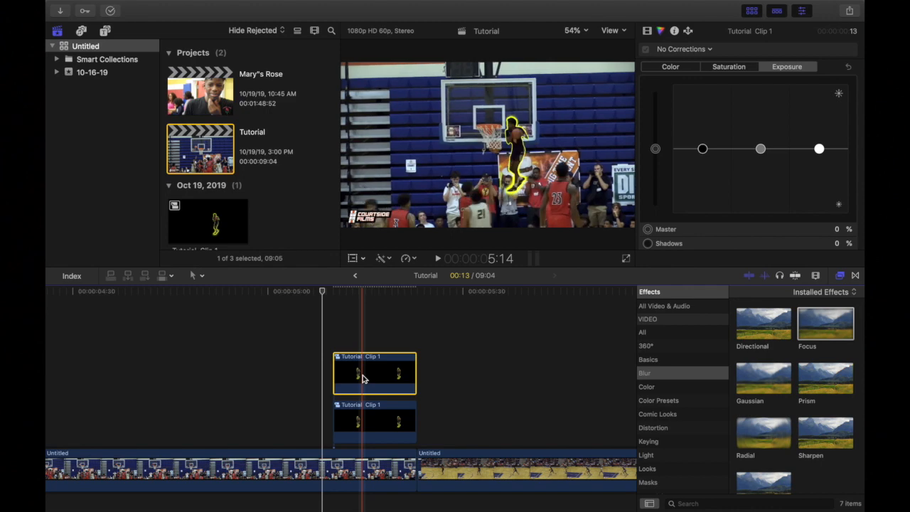
{"action": "mouse_move", "coordinate": [363, 378]}
{"action": "left_mouse_down"}
{"action": "mouse_move", "coordinate": [362, 350]}
{"action": "mouse_move", "coordinate": [367, 375]}
{"action": "left_mouse_up"}
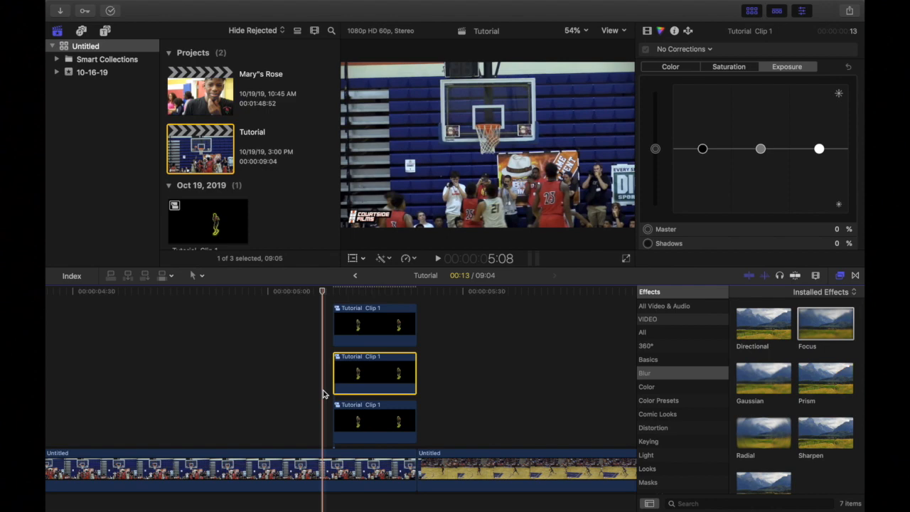
Trim the start of the top Tutorial Clip 1 copy so that only its last 4 frames remain before the cut
{"action": "key", "text": "super+equal"}
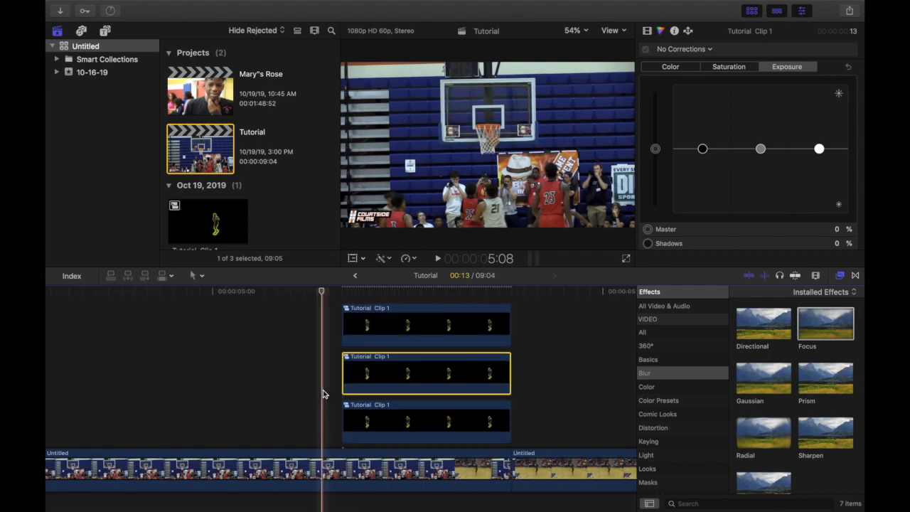
{"action": "key", "text": "super+equal"}
{"action": "scroll", "coordinate": [345, 401], "scroll_direction": "right", "scroll_amount": 2}
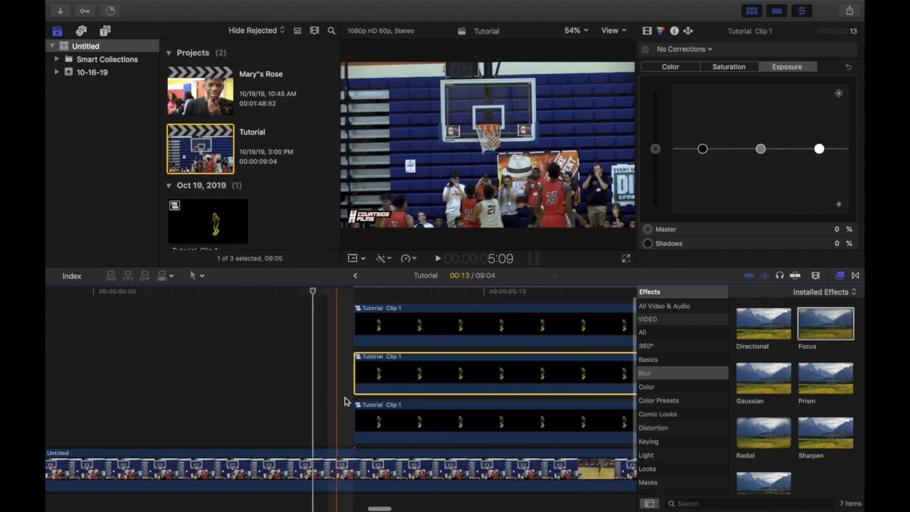
{"action": "scroll", "coordinate": [345, 401], "scroll_direction": "right", "scroll_amount": 2}
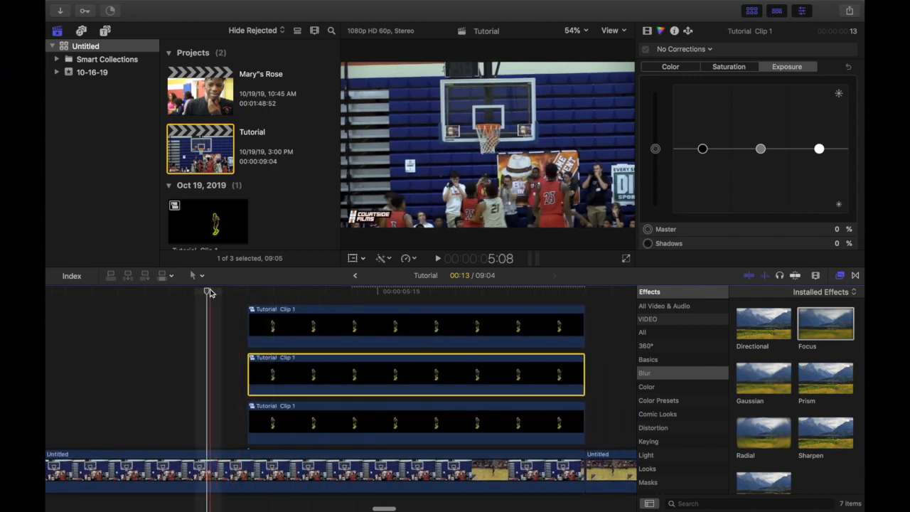
{"action": "left_click_drag", "start_coordinate": [206, 292], "coordinate": [224, 377]}
{"action": "left_click", "coordinate": [252, 329]}
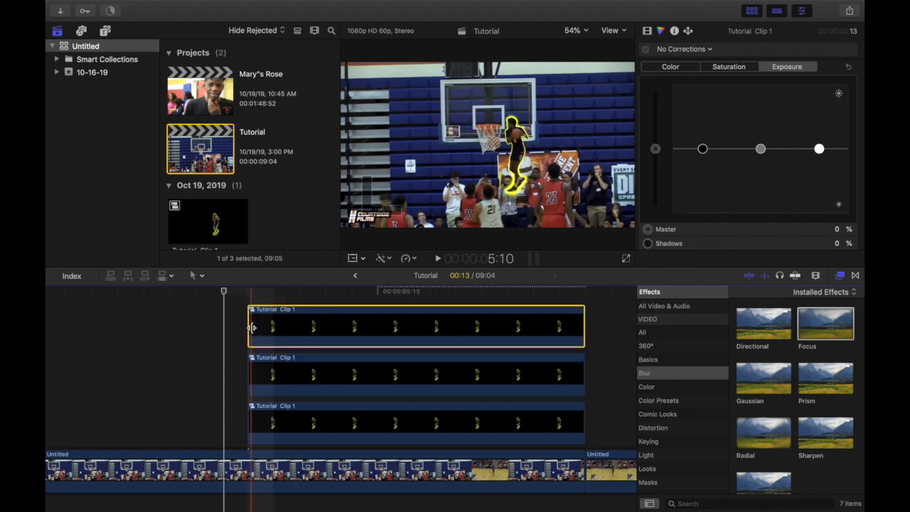
{"action": "left_click_drag", "start_coordinate": [249, 327], "coordinate": [484, 319]}
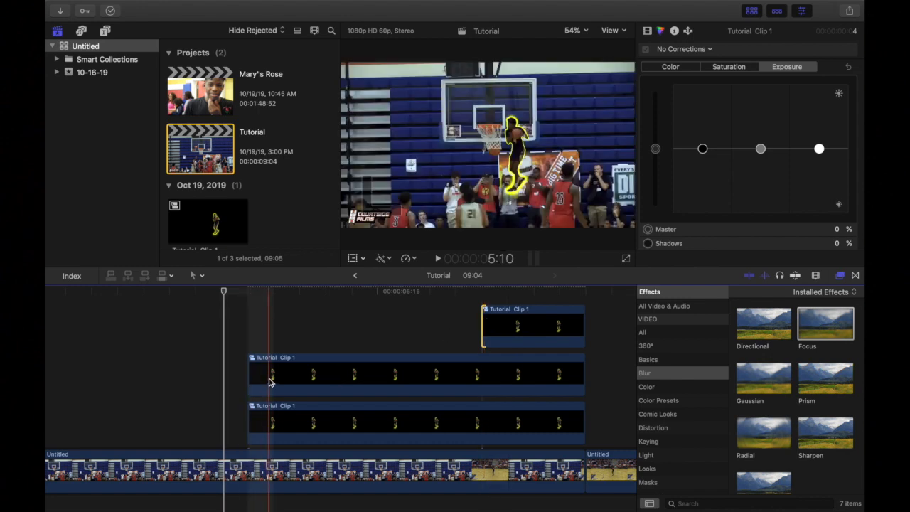
Trim the start of the middle Tutorial Clip 1 copy so that its last 9 frames remain before the cut
{"action": "left_click", "coordinate": [269, 380]}
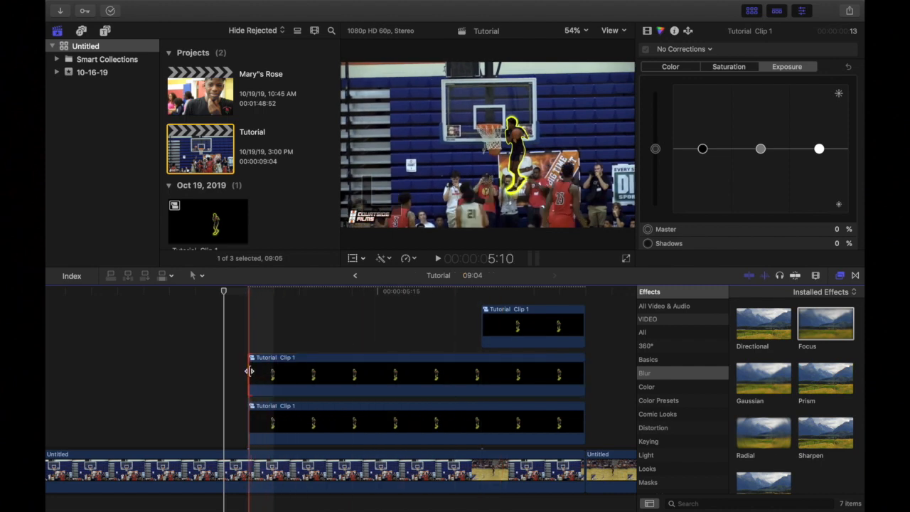
{"action": "left_click_drag", "start_coordinate": [250, 370], "coordinate": [359, 375]}
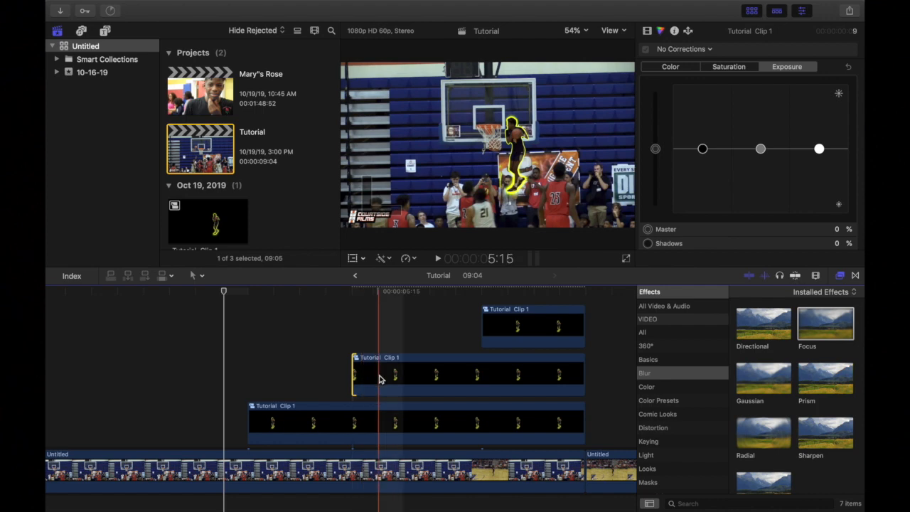
{"action": "left_click", "coordinate": [379, 377]}
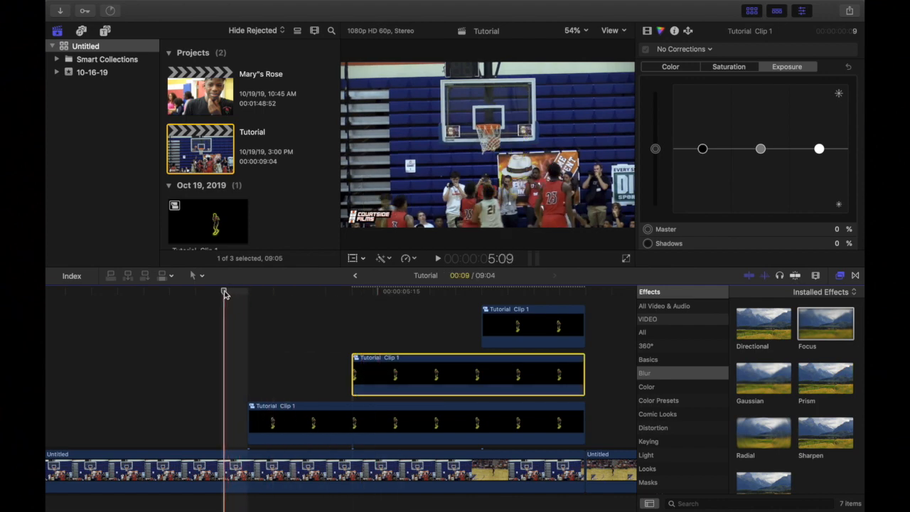
At 5:20, where all three copies overlap, offset the middle Tutorial Clip 1 copy horizontally to position X 99 px
{"action": "left_click_drag", "start_coordinate": [237, 292], "coordinate": [509, 290]}
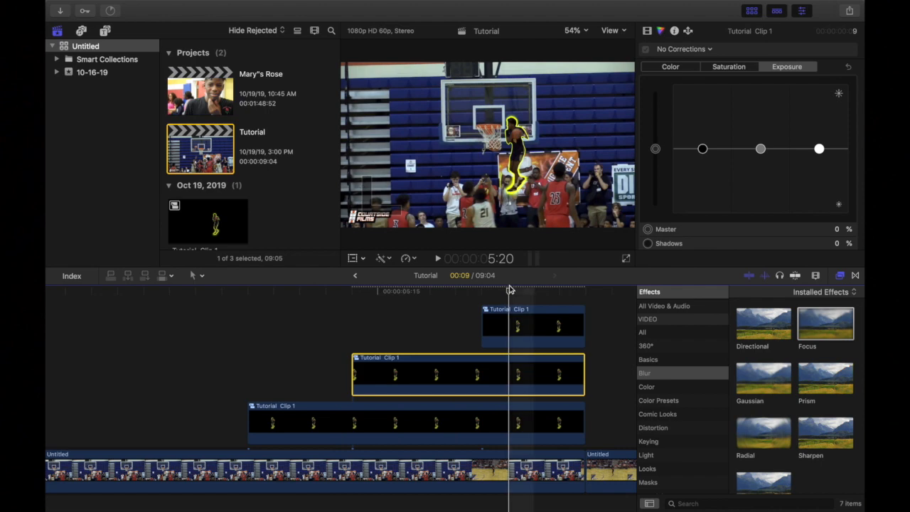
{"action": "left_click", "coordinate": [503, 326]}
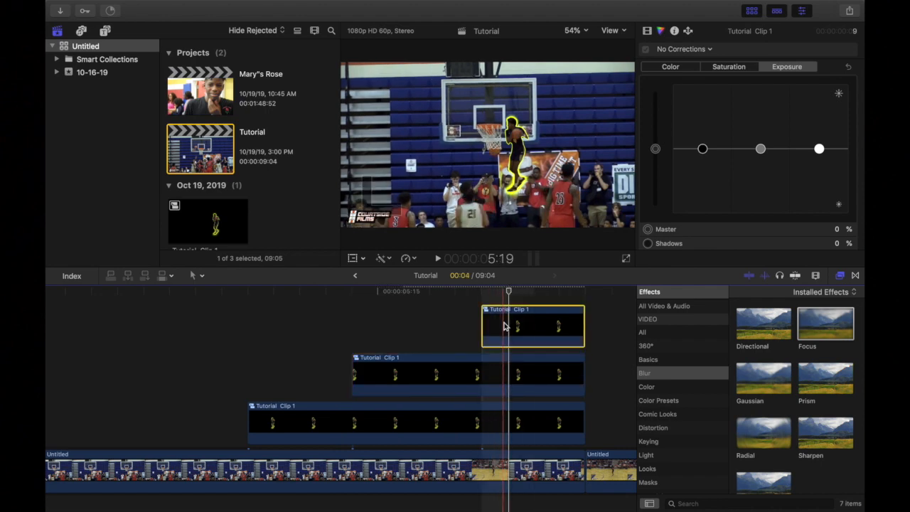
{"action": "left_click", "coordinate": [478, 374]}
{"action": "left_click", "coordinate": [462, 421]}
{"action": "left_click", "coordinate": [468, 389]}
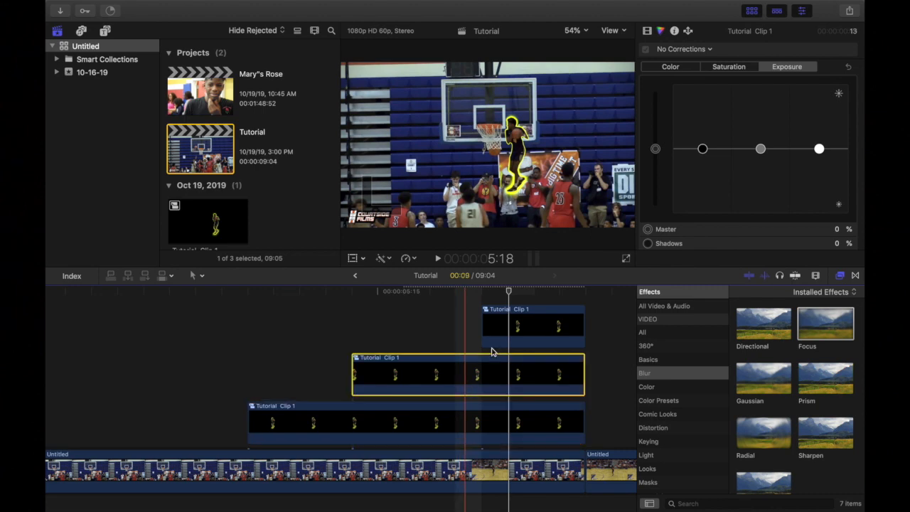
{"action": "left_click", "coordinate": [499, 330]}
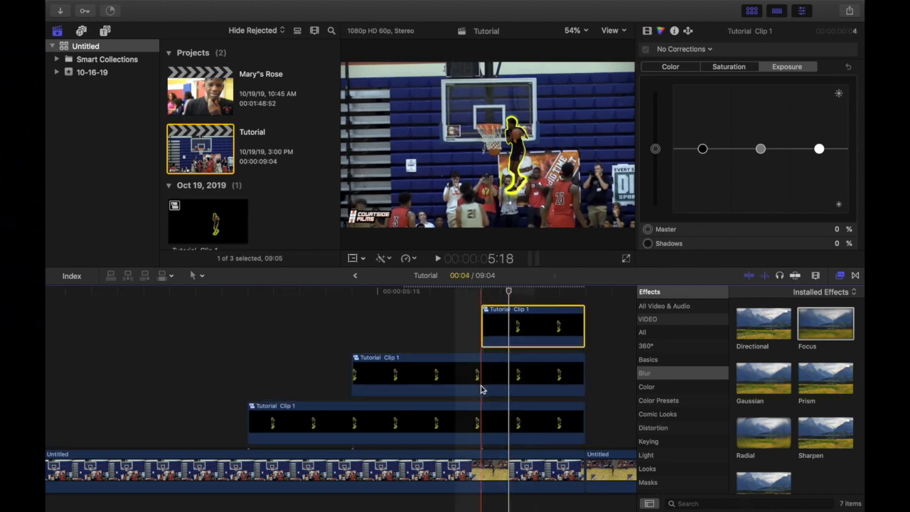
{"action": "left_click", "coordinate": [509, 381]}
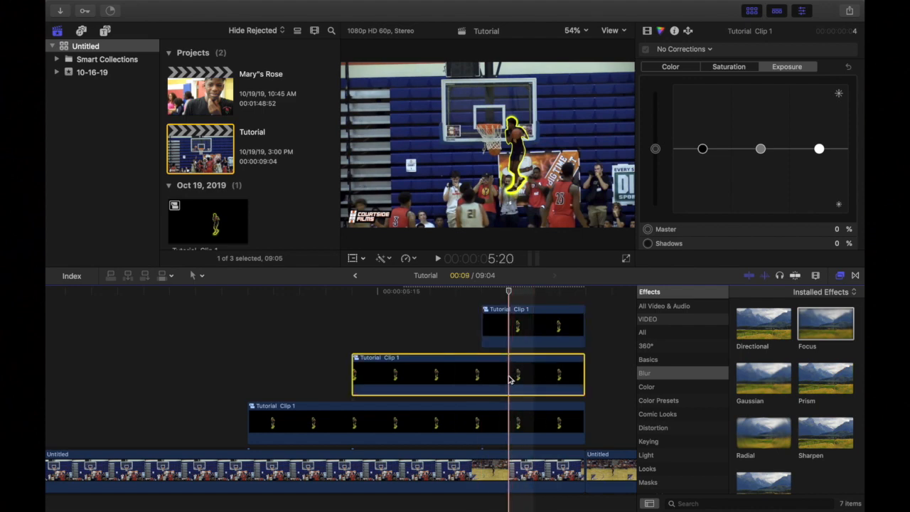
{"action": "left_click", "coordinate": [648, 32]}
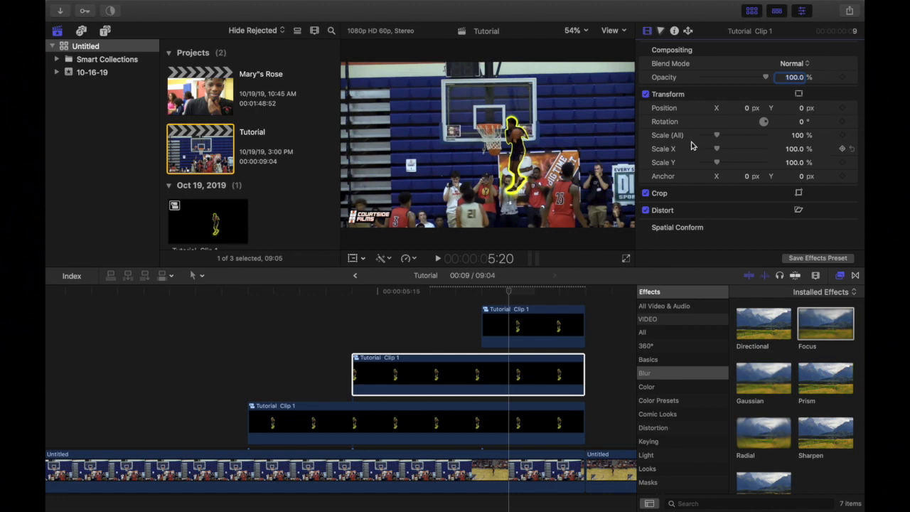
{"action": "left_click", "coordinate": [511, 373]}
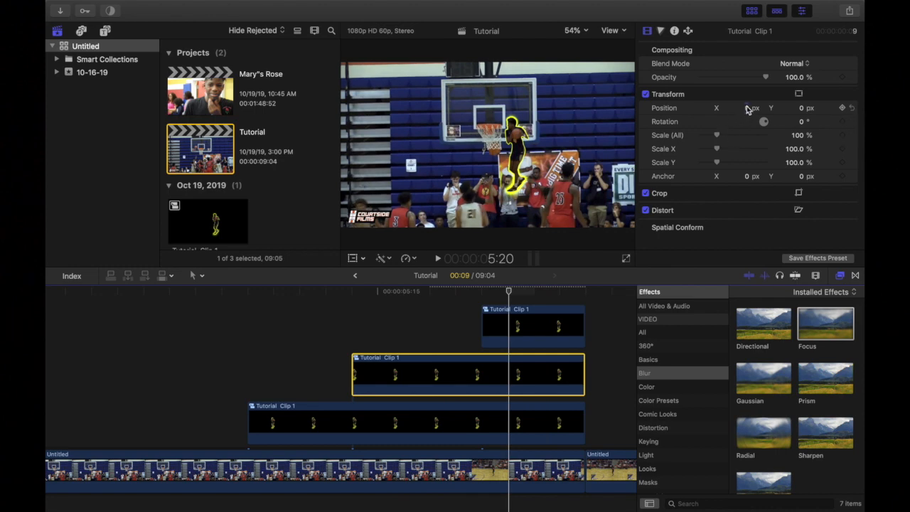
{"action": "left_click_drag", "start_coordinate": [749, 111], "coordinate": [752, 112]}
{"action": "left_click_drag", "start_coordinate": [742, 107], "coordinate": [743, 108]}
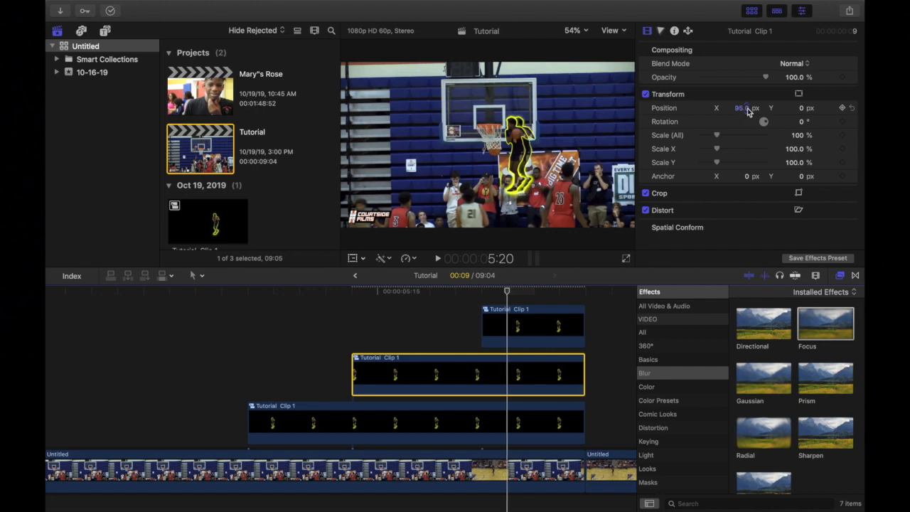
{"action": "left_click", "coordinate": [582, 31]}
{"action": "left_click", "coordinate": [587, 88]}
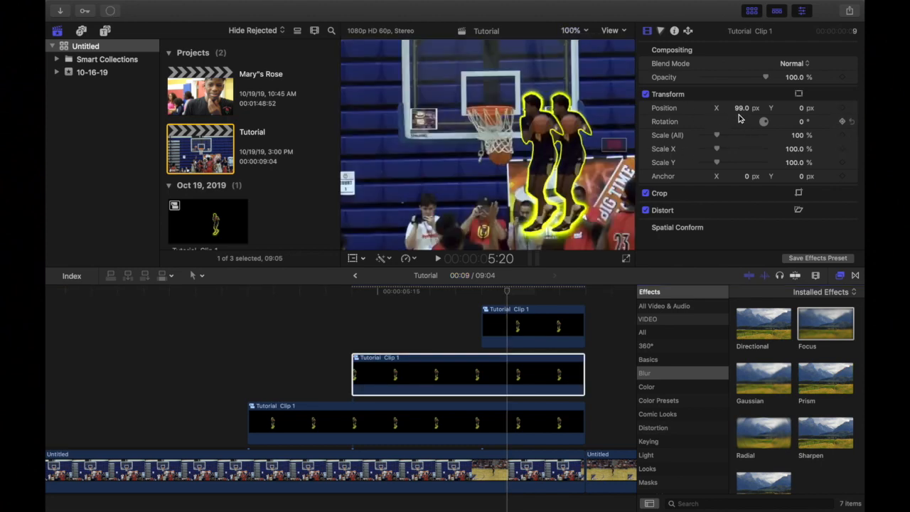
{"action": "left_click", "coordinate": [503, 358]}
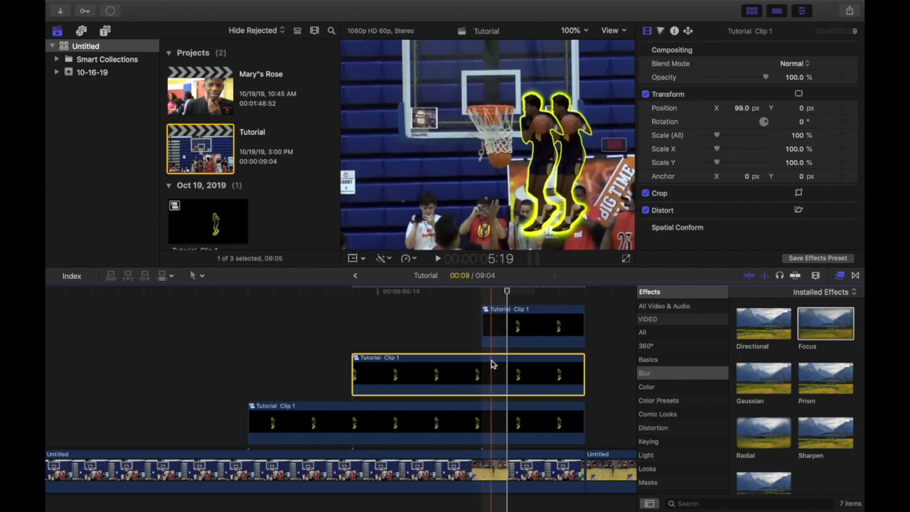
Offset the bottom Tutorial Clip 1 horizontally to position X 182 px, spacing the three cutouts evenly
{"action": "left_click", "coordinate": [457, 427]}
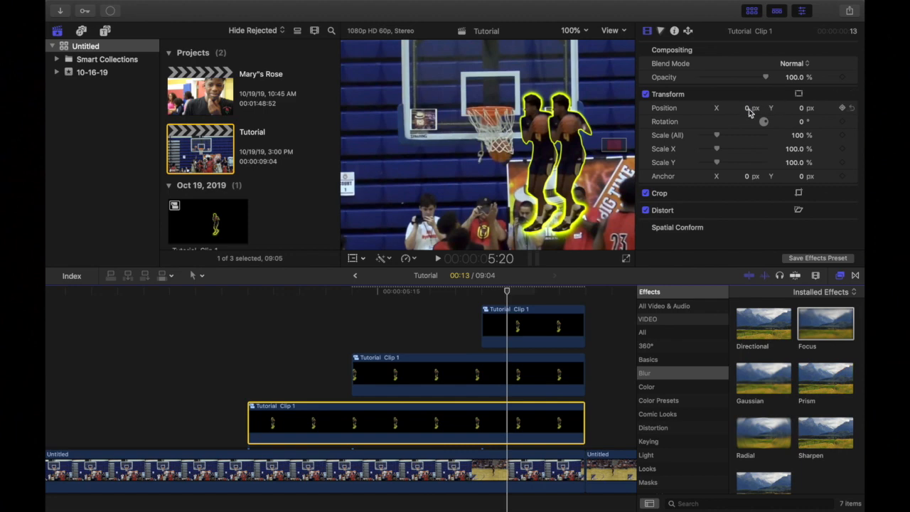
{"action": "left_click_drag", "start_coordinate": [749, 110], "coordinate": [752, 110]}
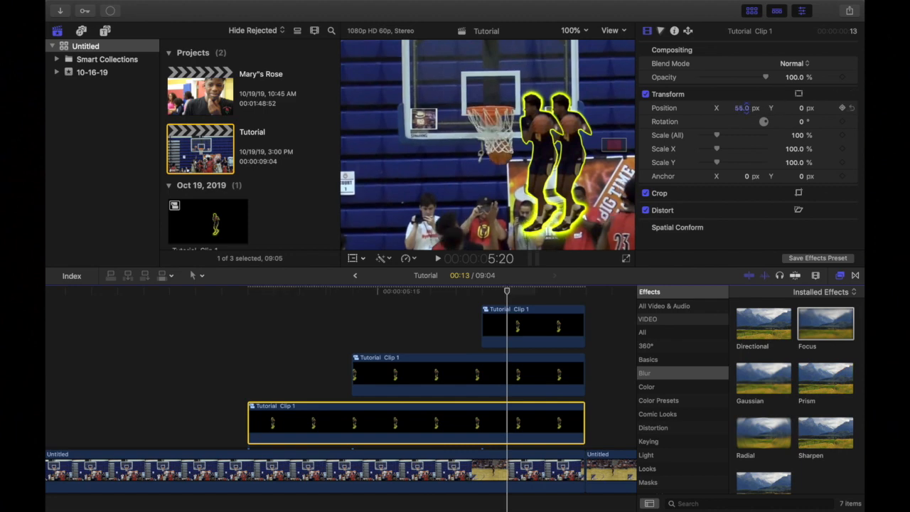
{"action": "left_click_drag", "start_coordinate": [752, 111], "coordinate": [756, 111]}
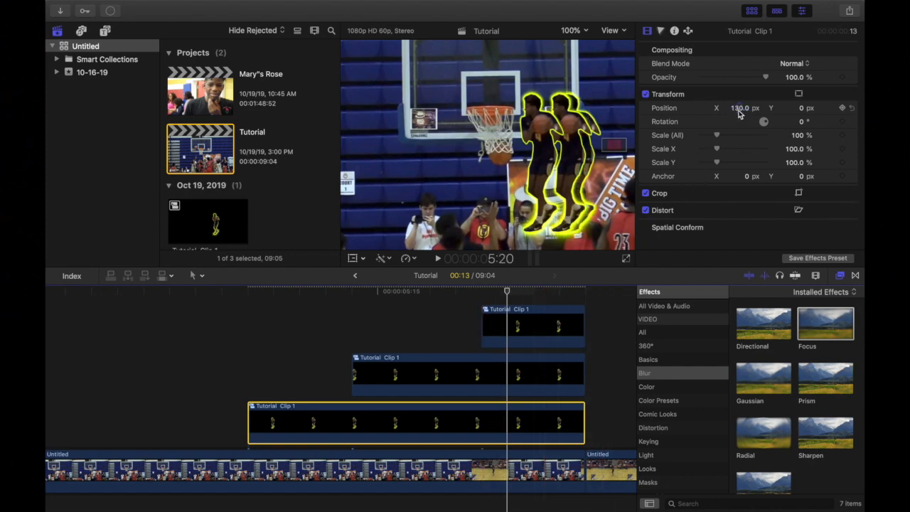
{"action": "left_click", "coordinate": [443, 372]}
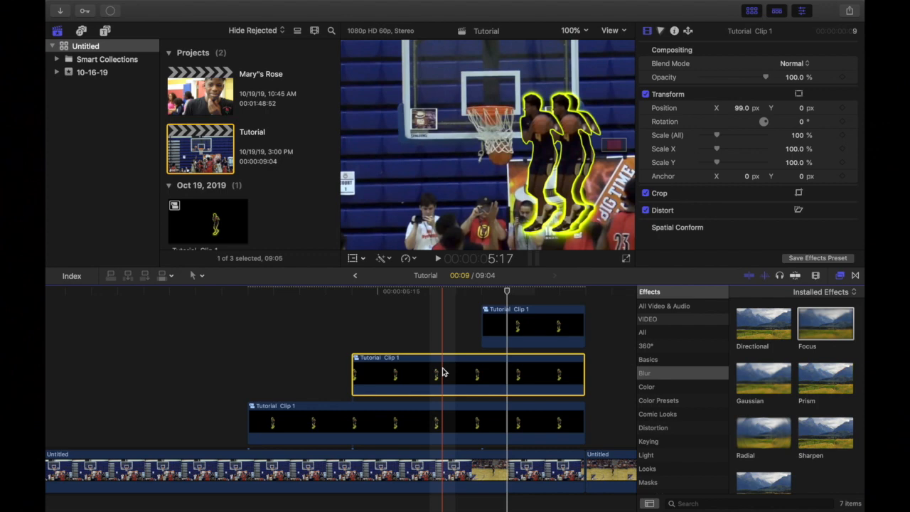
{"action": "left_click", "coordinate": [446, 415]}
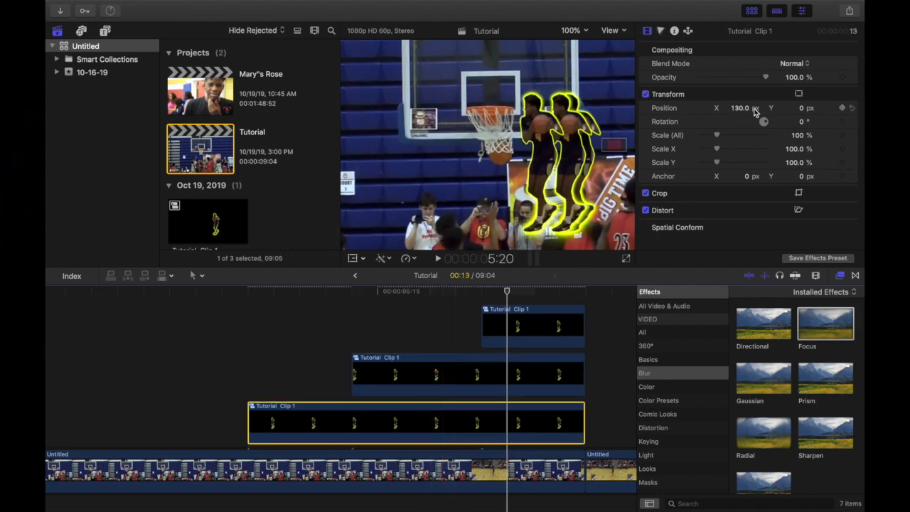
{"action": "left_click_drag", "start_coordinate": [740, 108], "coordinate": [739, 108]}
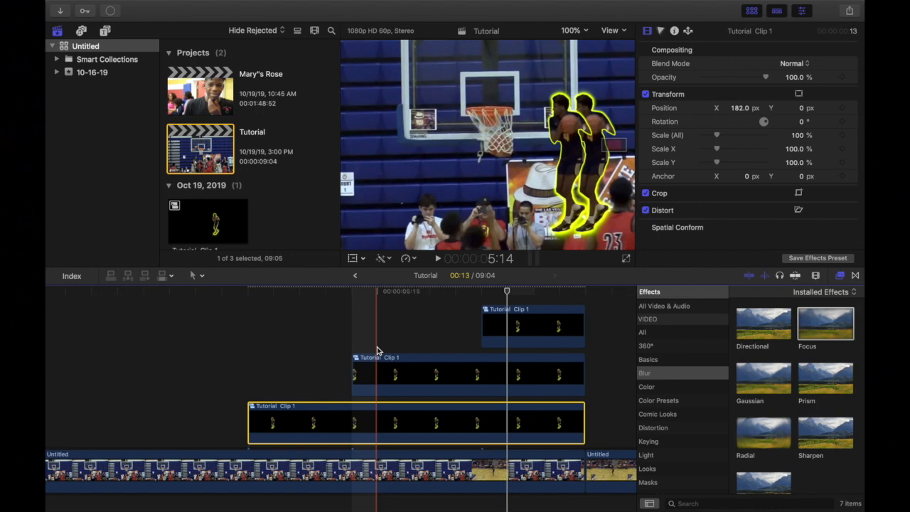
Fit the whole frame in the viewer and return the playhead to the beginning of the project for review
{"action": "key", "text": "super+minus"}
{"action": "key", "text": "super+minus"}
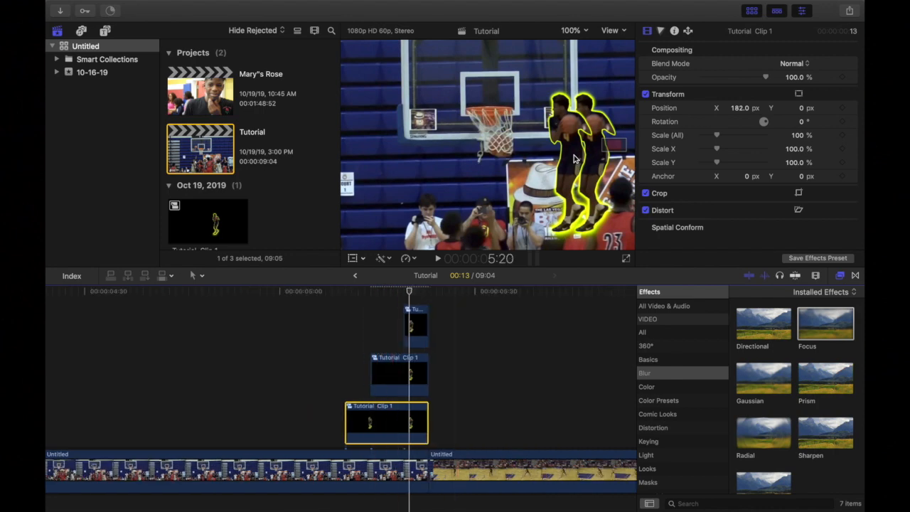
{"action": "left_click", "coordinate": [585, 32]}
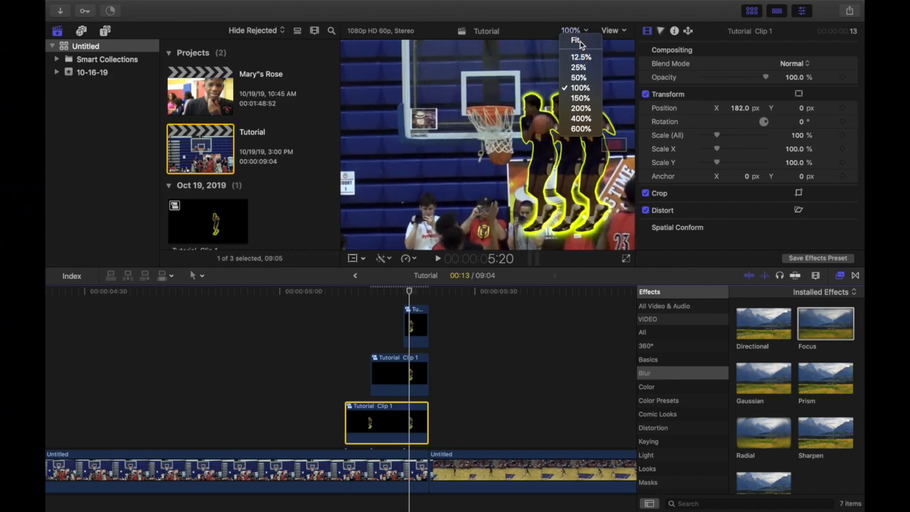
{"action": "left_click", "coordinate": [580, 43]}
{"action": "left_click", "coordinate": [374, 338]}
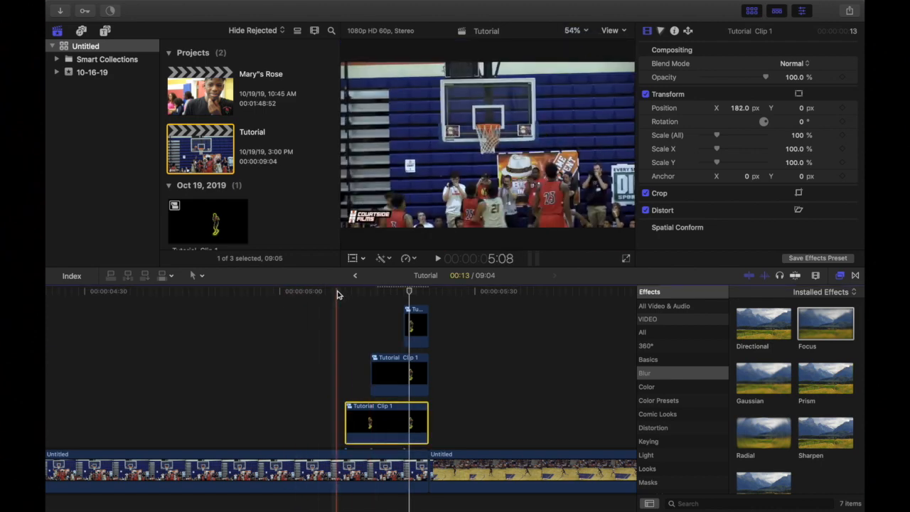
{"action": "key", "text": "super+equal"}
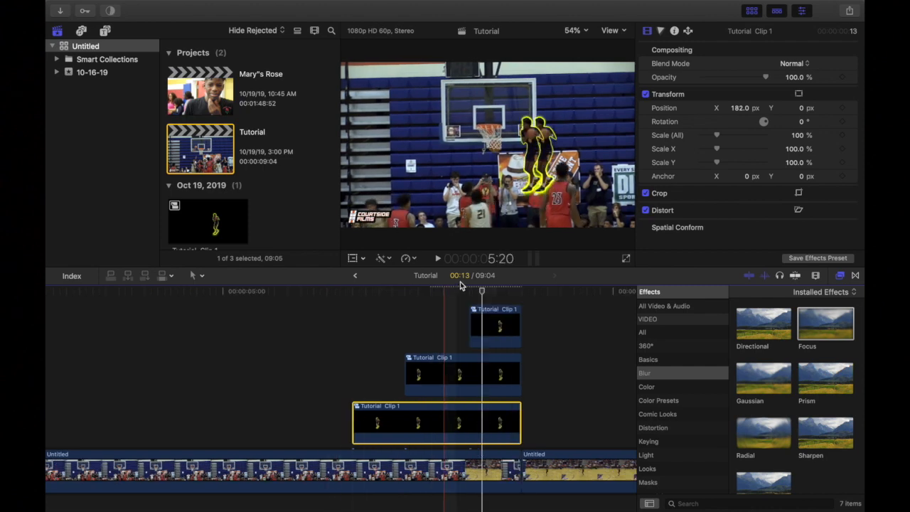
{"action": "left_click", "coordinate": [339, 292]}
{"action": "left_click_drag", "start_coordinate": [339, 294], "coordinate": [50, 318]}
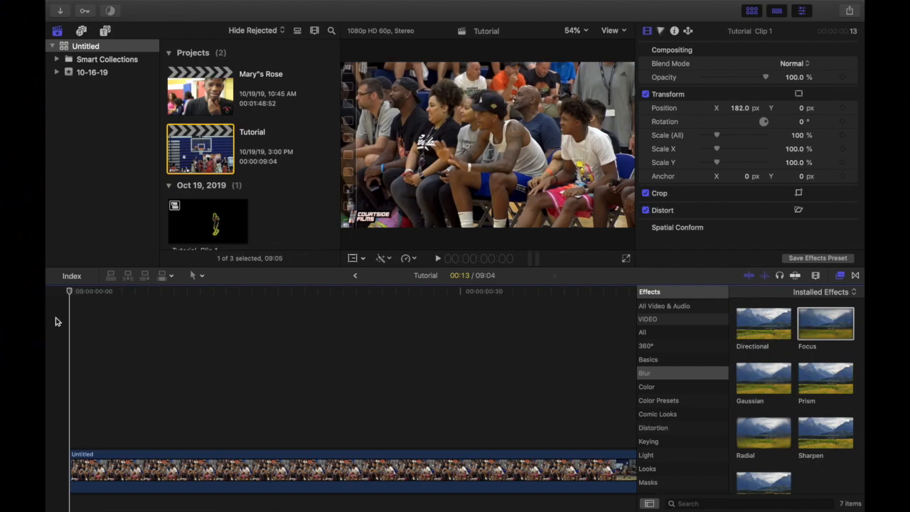